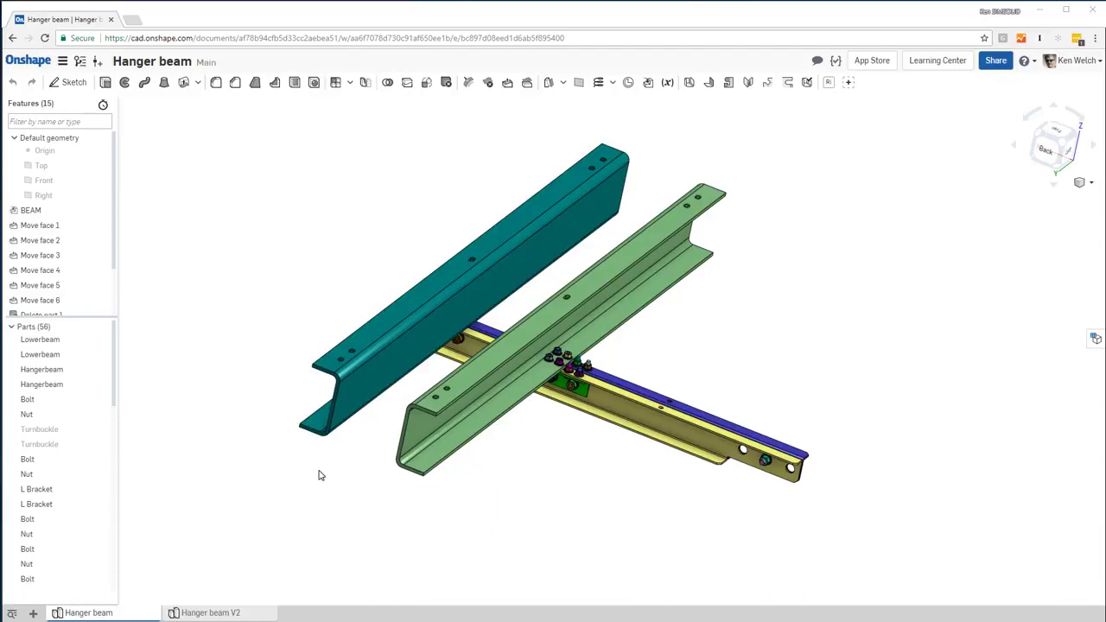
pyautogui.press('Left')
pyautogui.press('Left')
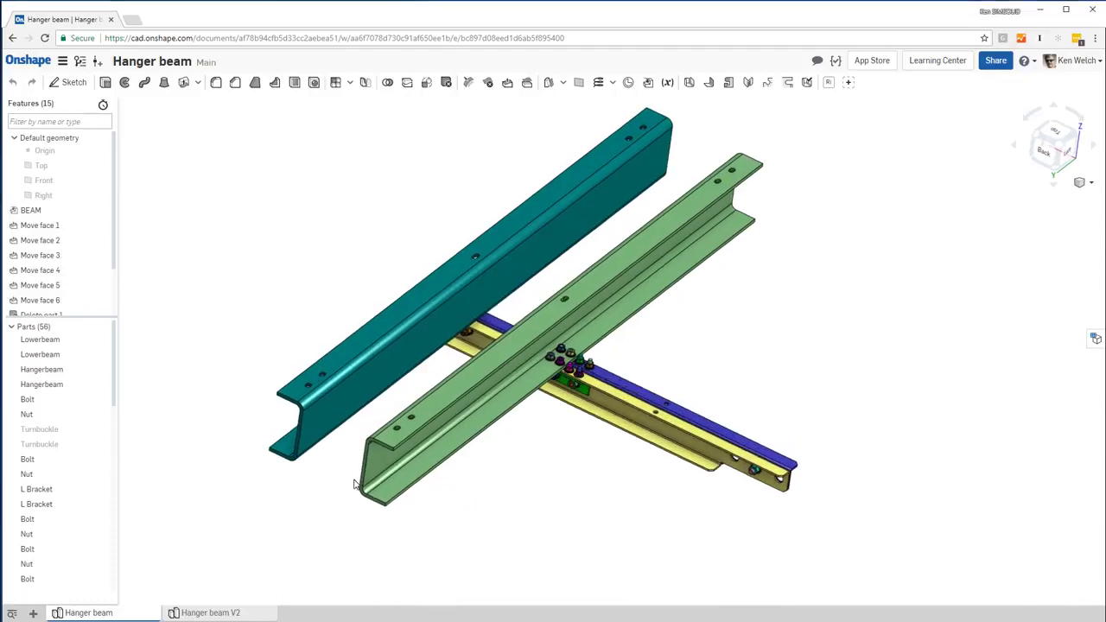
pyautogui.press('Left')
pyautogui.press('Left')
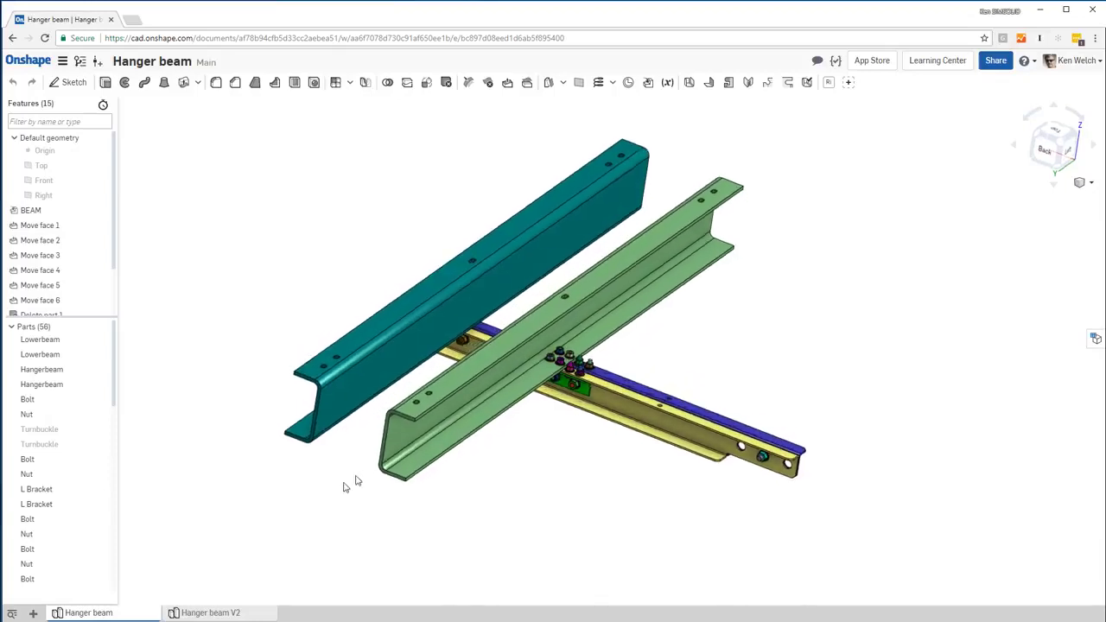
# Step: Add the SIMSOLID Cloud application to the Hanger beam document
pyautogui.click(34, 614)
pyautogui.moveTo(87, 478)
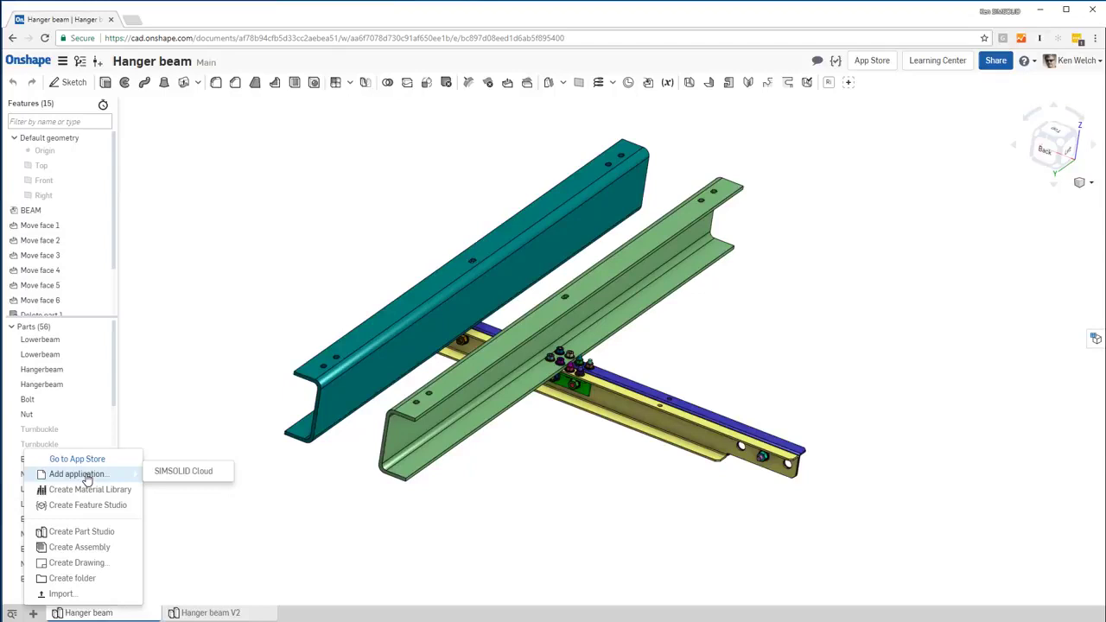
pyautogui.click(183, 472)
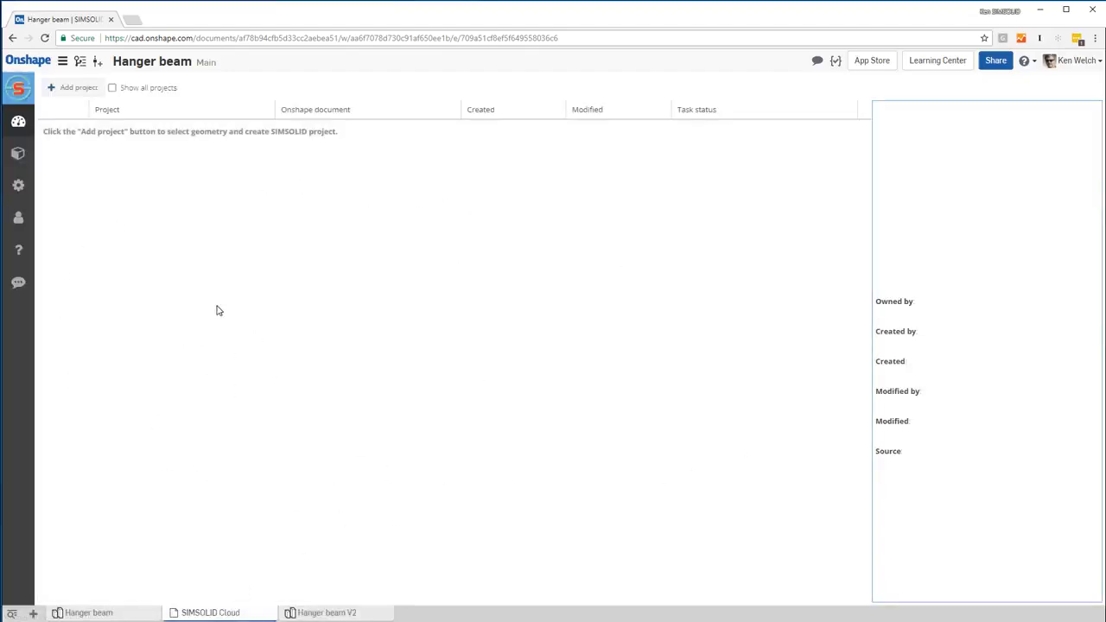
# Step: Review SIMSOLID's face faceting, units and materials settings and its help page, and return to the dashboard
pyautogui.moveTo(19, 87)
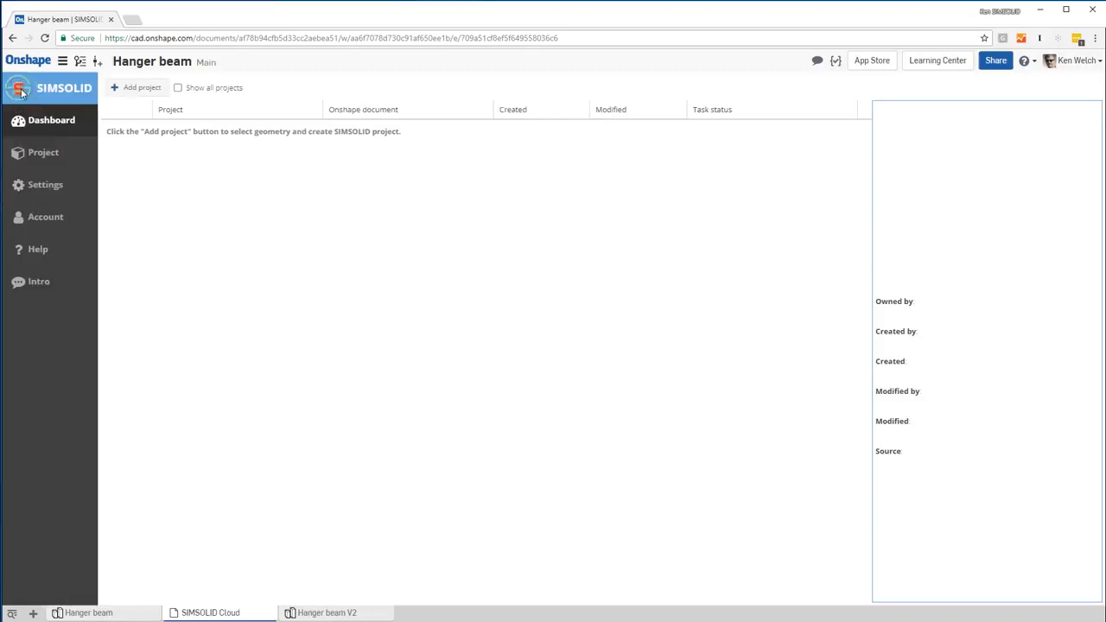
pyautogui.click(36, 188)
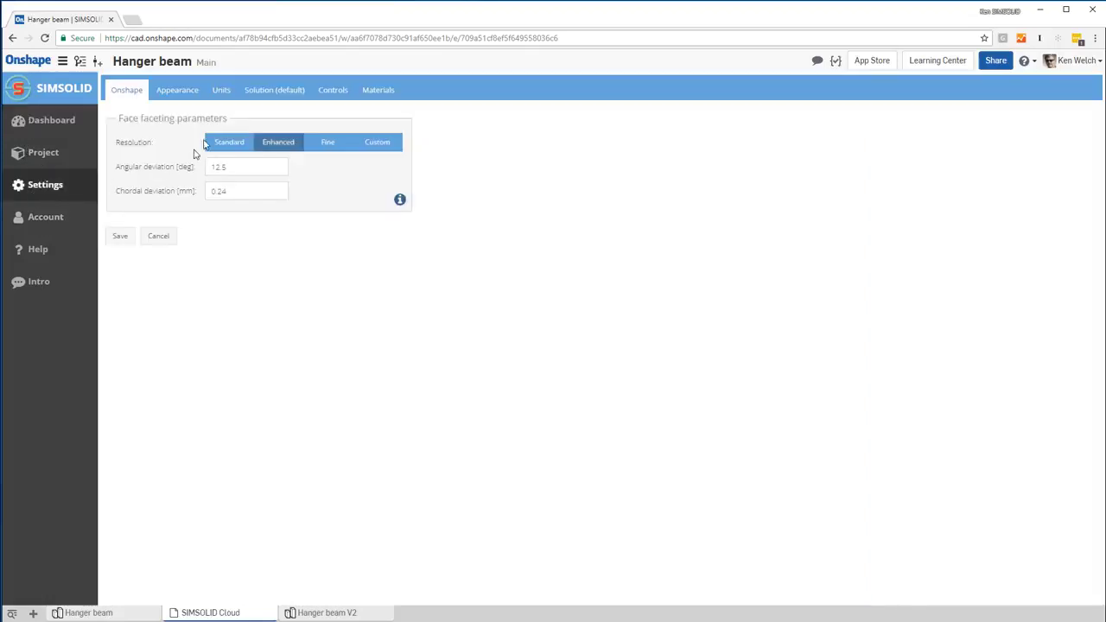
pyautogui.click(222, 92)
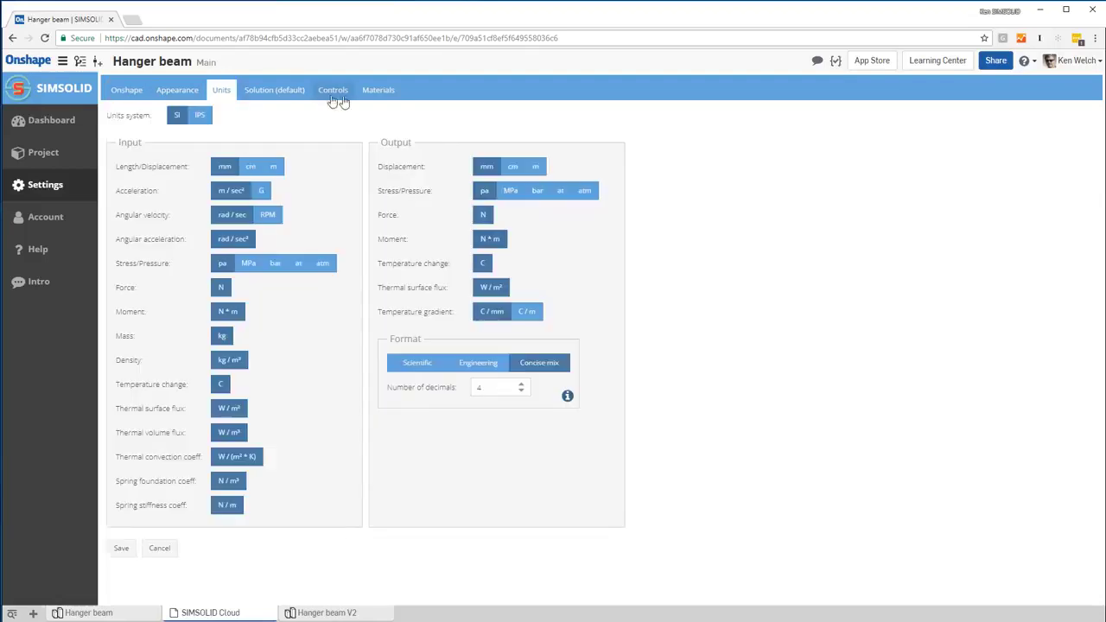
pyautogui.click(377, 91)
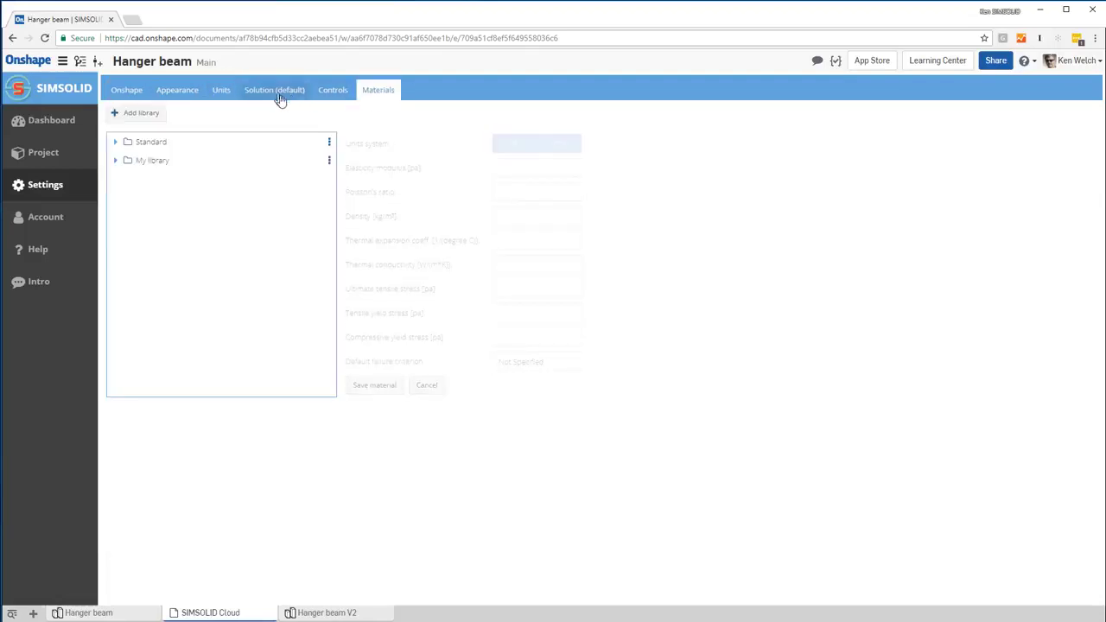
pyautogui.click(38, 253)
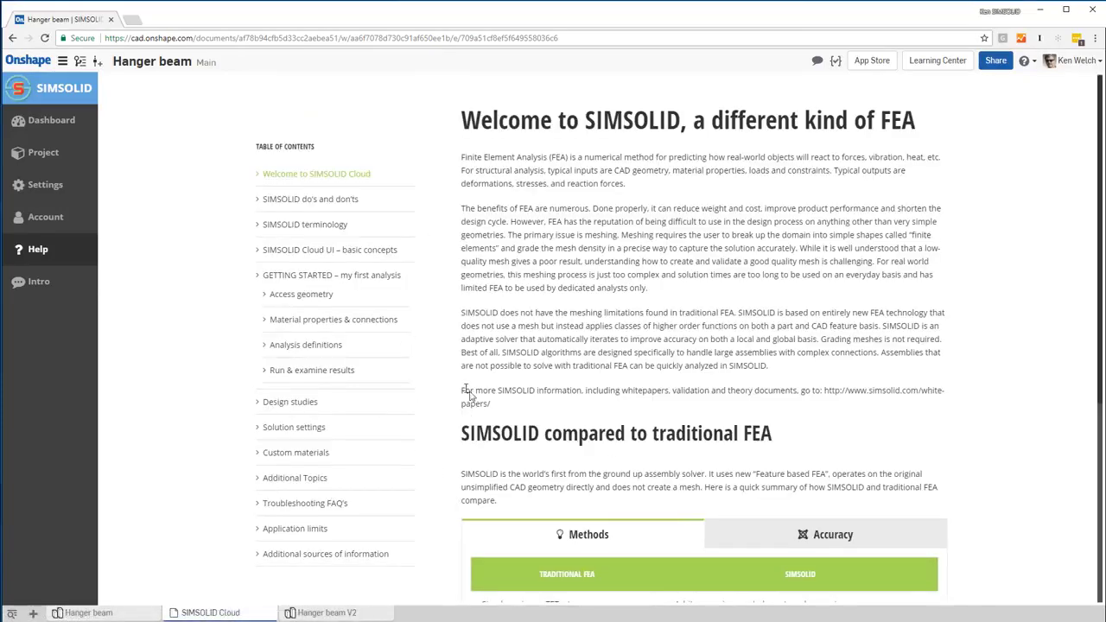
pyautogui.click(39, 126)
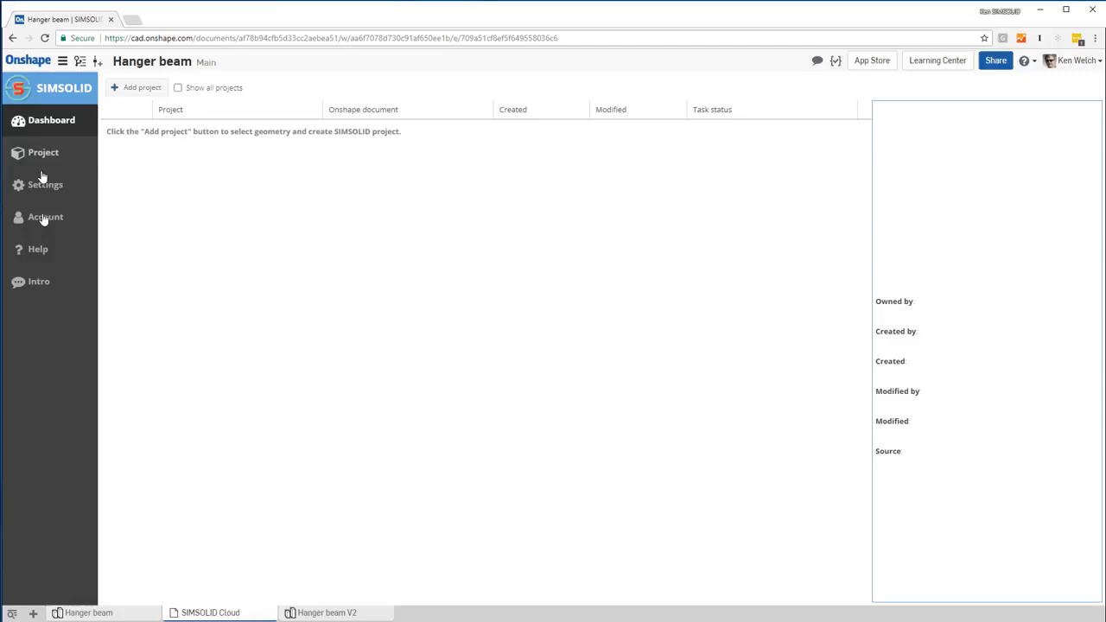
# Step: Go through the four-step SIMSOLID introduction to a first analysis and close it
pyautogui.click(33, 292)
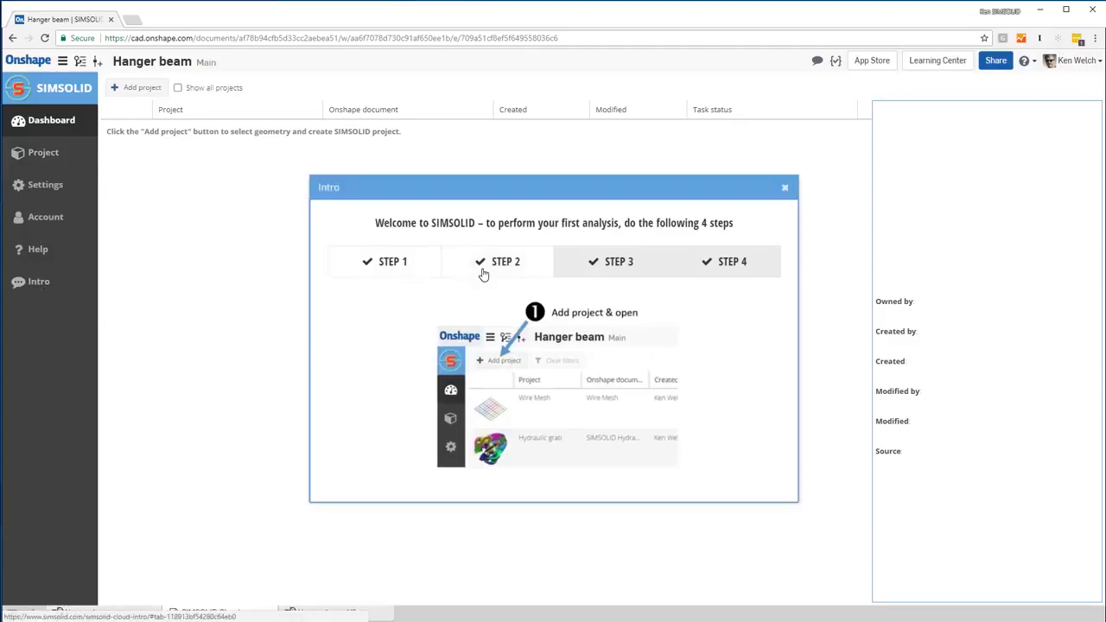
pyautogui.click(482, 274)
pyautogui.click(662, 274)
pyautogui.click(734, 269)
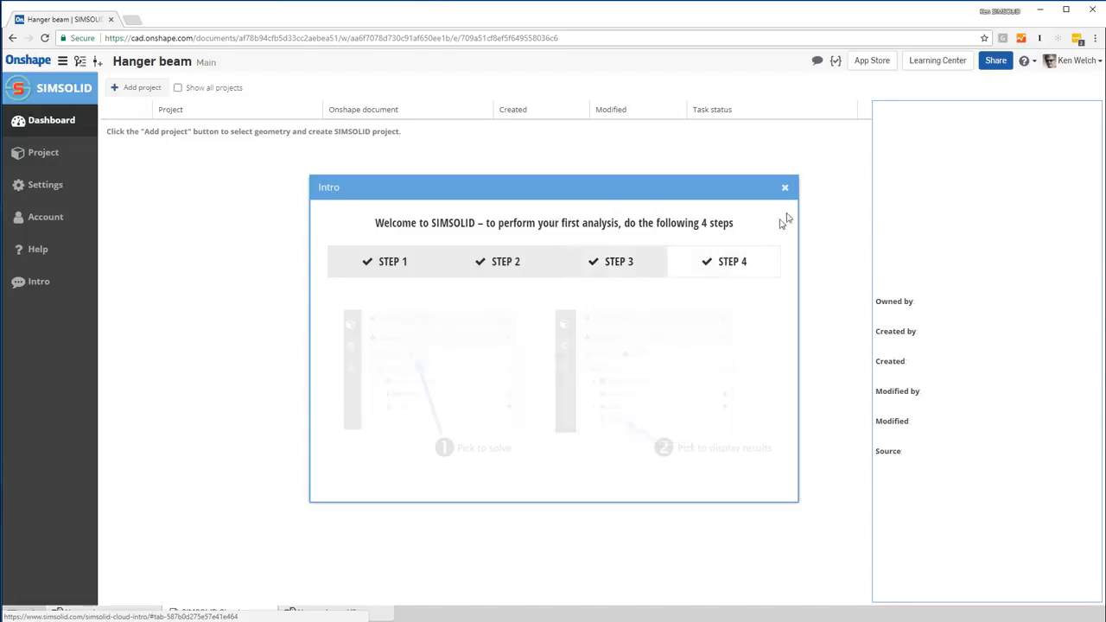
pyautogui.click(786, 189)
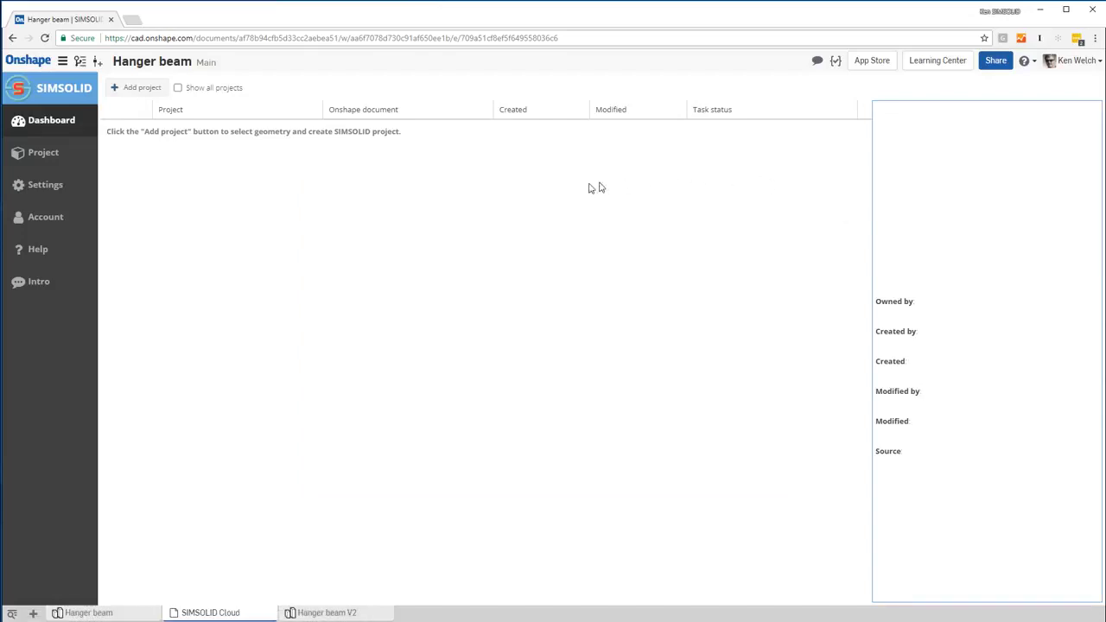
# Step: Create a SIMSOLID project from the Hanger beam Part Studio of the current document and collapse the navigation sidebar
pyautogui.click(134, 90)
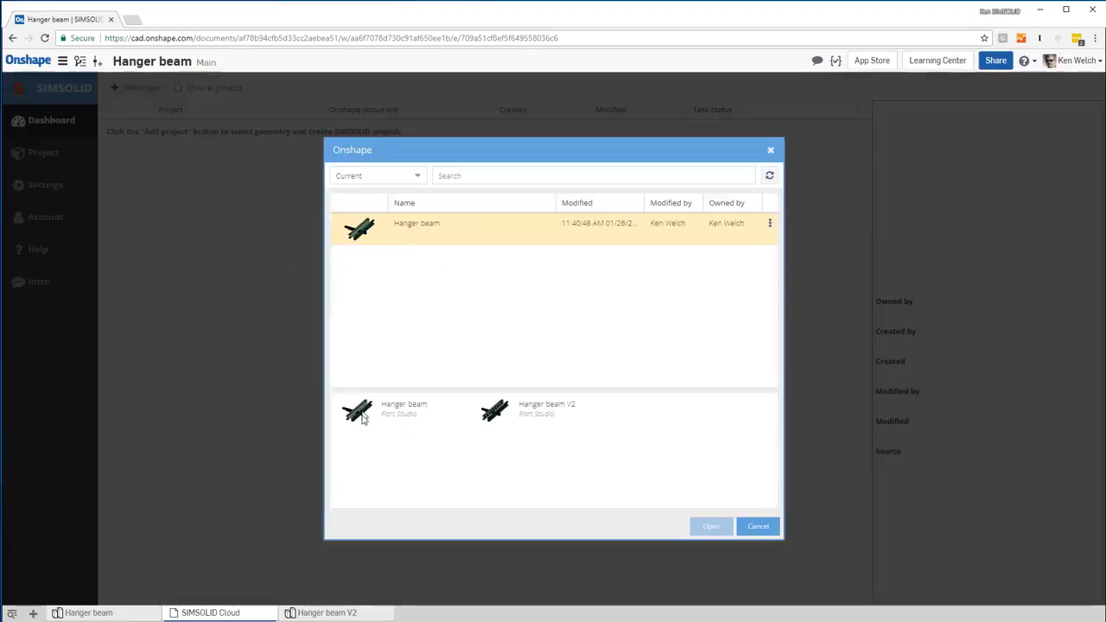
pyautogui.click(363, 421)
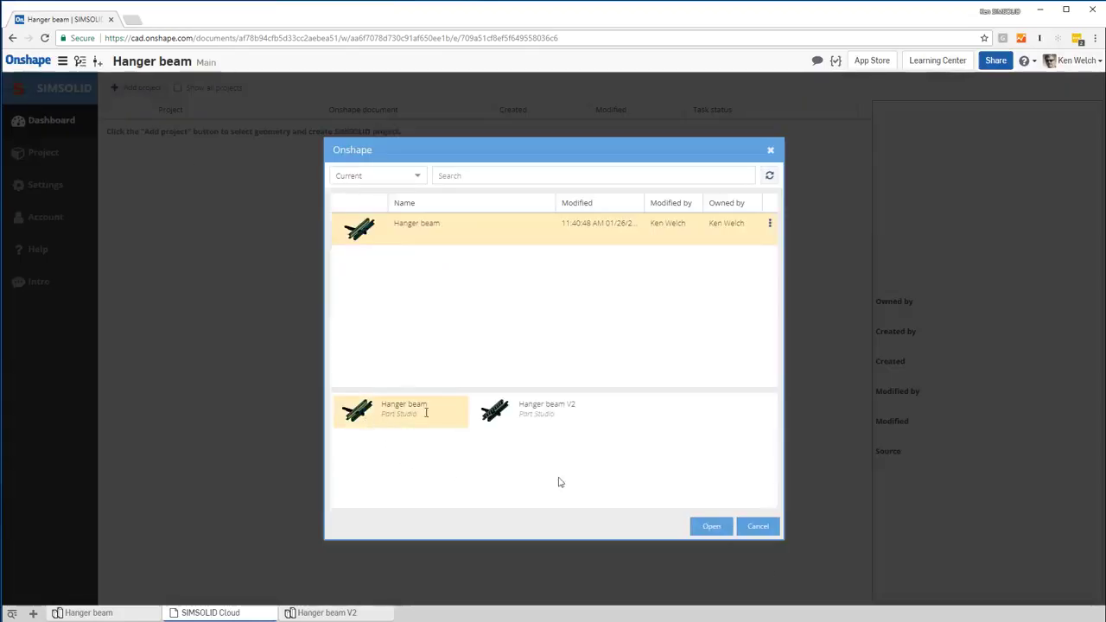
pyautogui.click(711, 526)
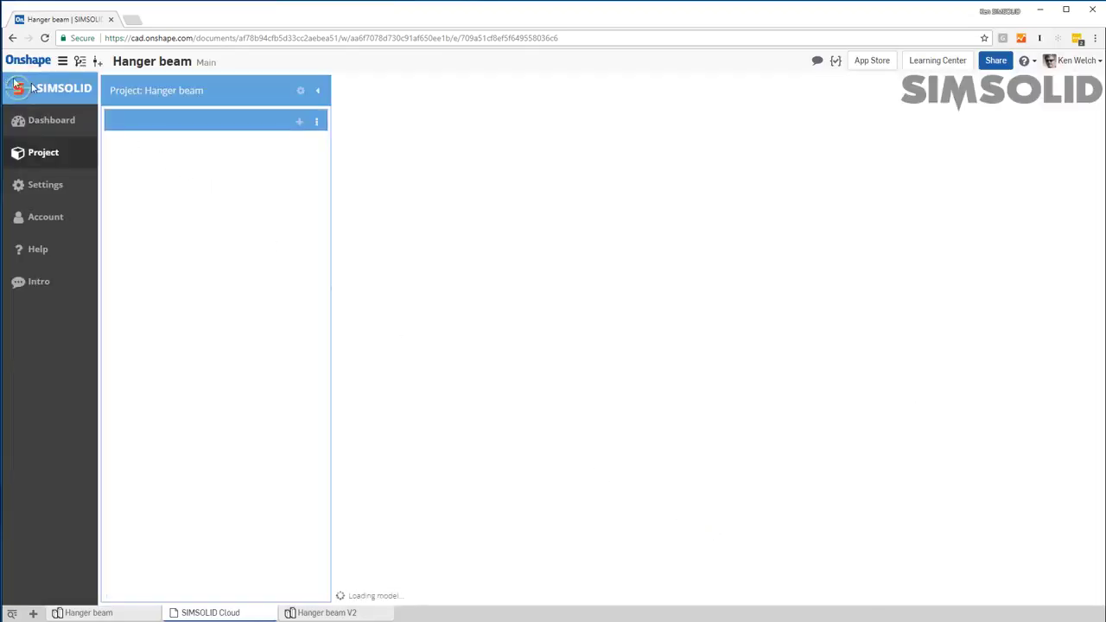
pyautogui.click(33, 89)
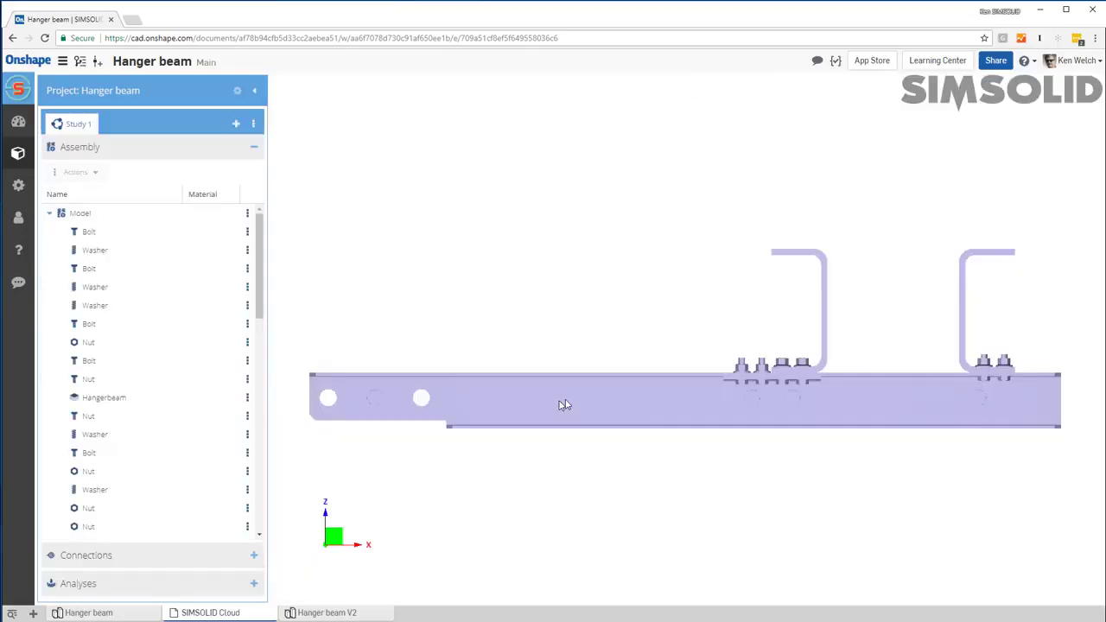
# Step: Assign Steel from the standard library's Generic Materials to all parts of the assembly
pyautogui.moveTo(558, 420); pyautogui.dragTo(873, 457, button='right')
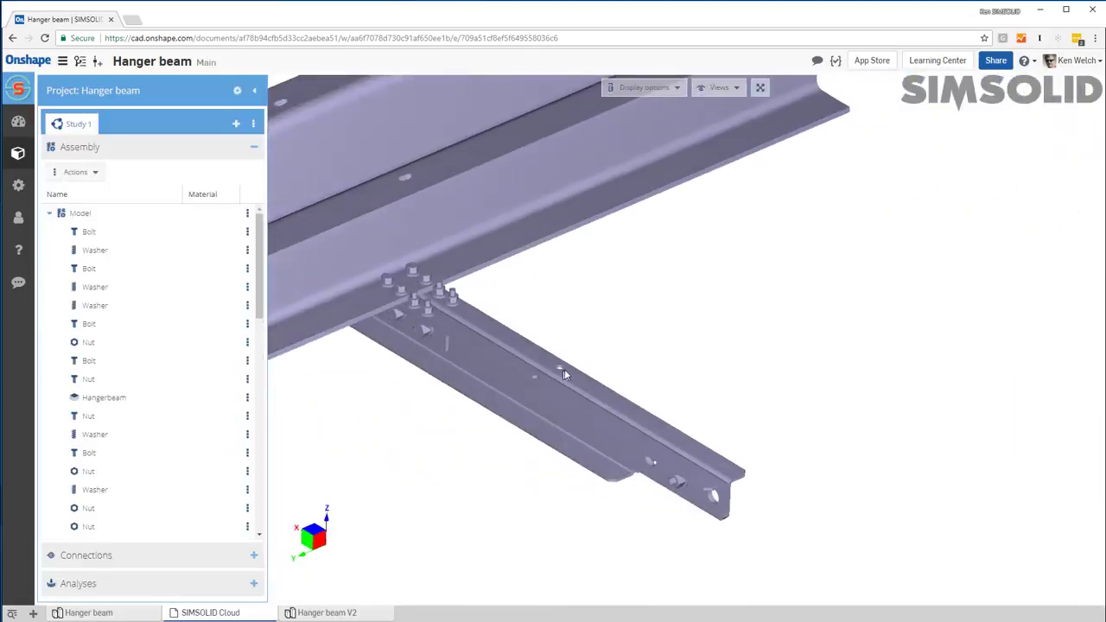
pyautogui.scroll(-3, 565, 370)
pyautogui.moveTo(520, 361); pyautogui.dragTo(829, 438, button='right')
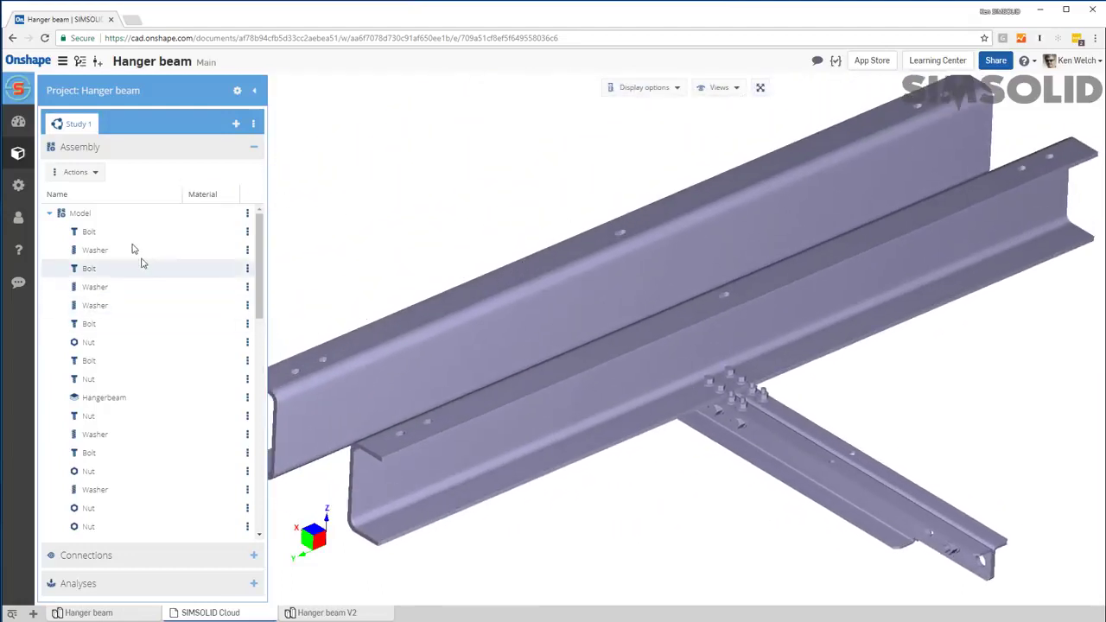
pyautogui.click(92, 173)
pyautogui.click(95, 193)
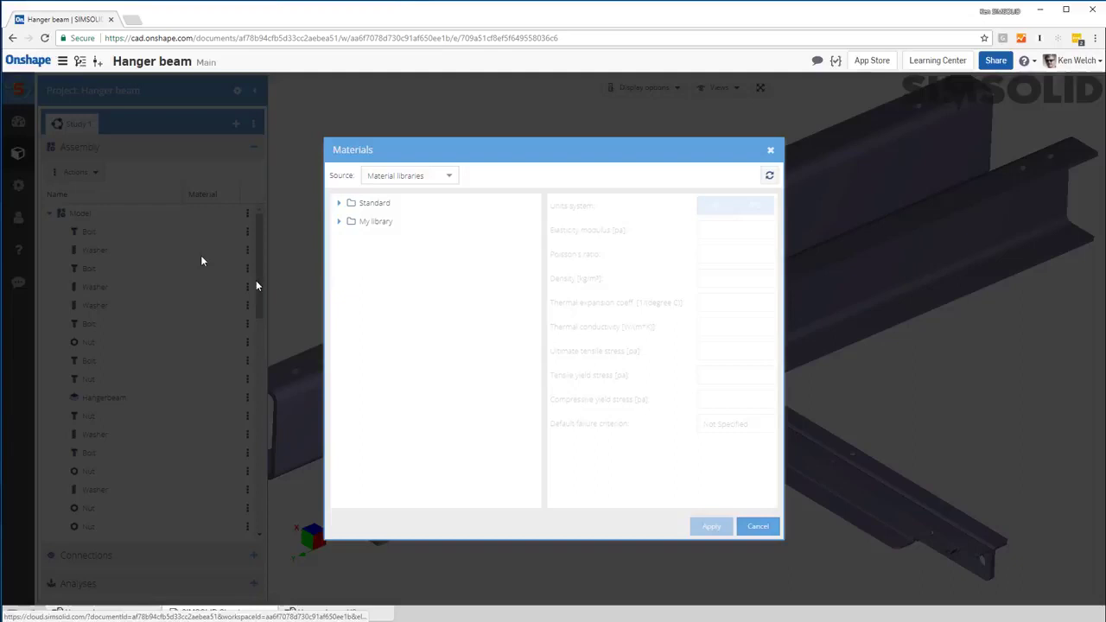
pyautogui.click(339, 203)
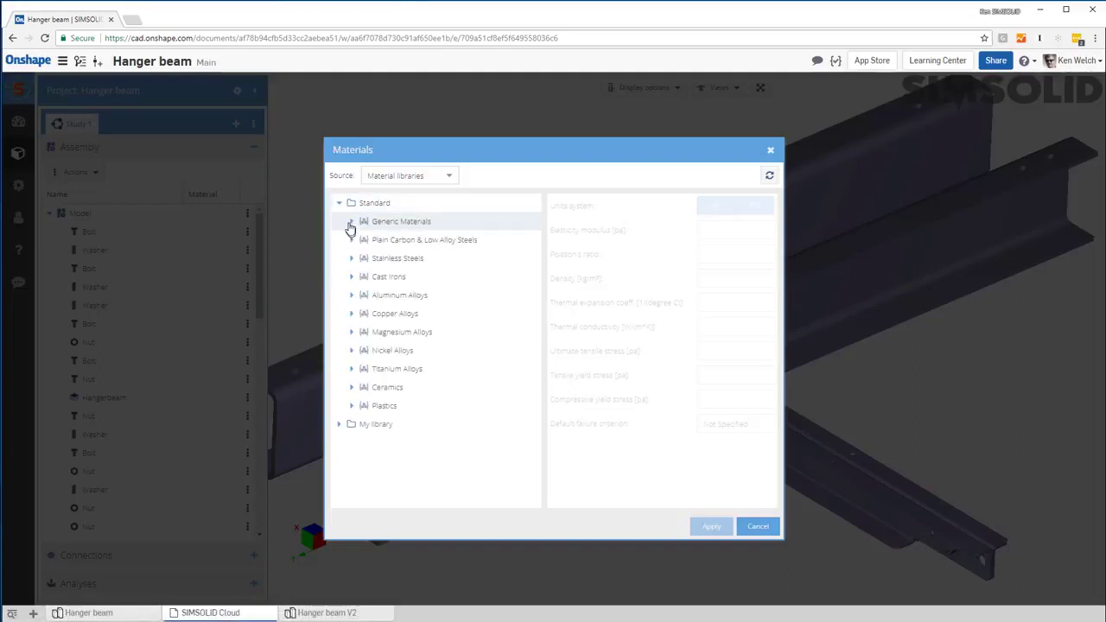
pyautogui.click(351, 221)
pyautogui.click(389, 240)
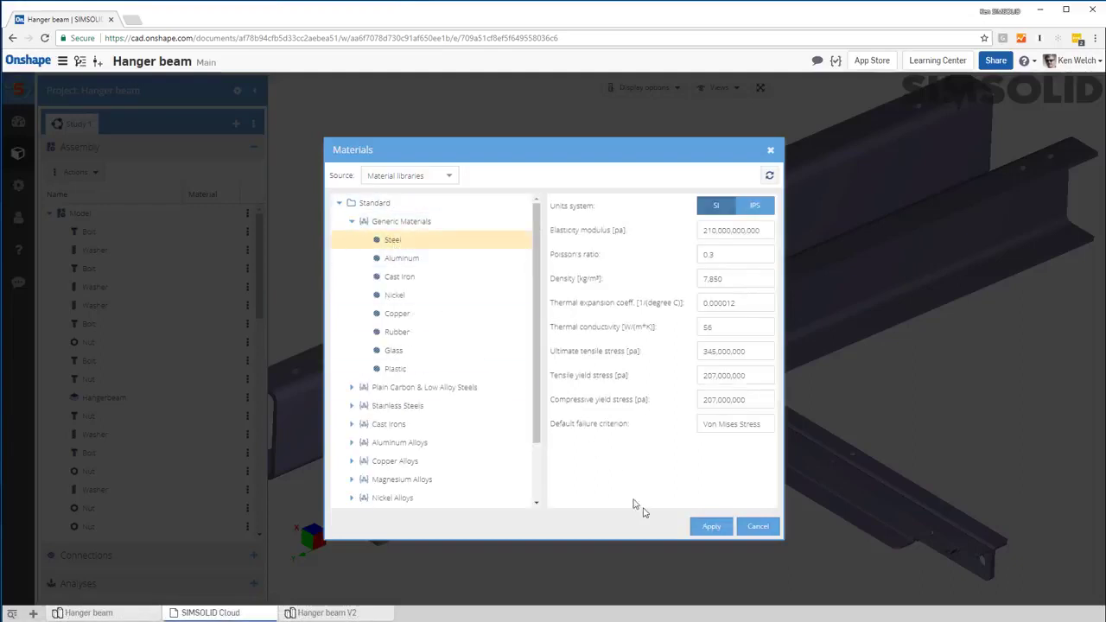
pyautogui.click(710, 526)
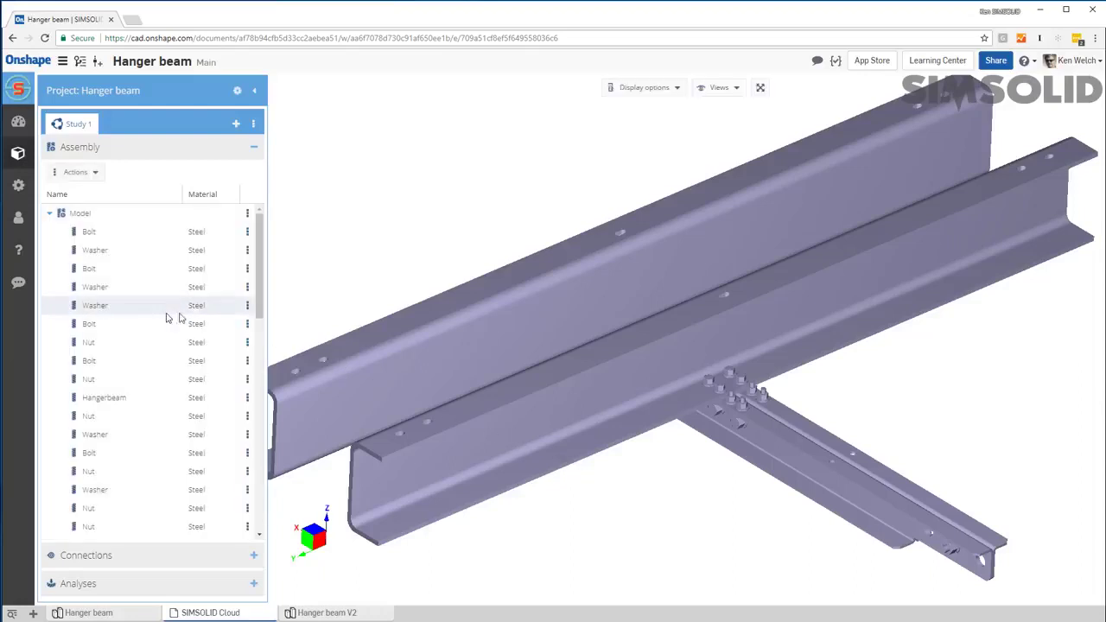
# Step: Open the study's connections section and display the model's parts in random colors
pyautogui.click(119, 152)
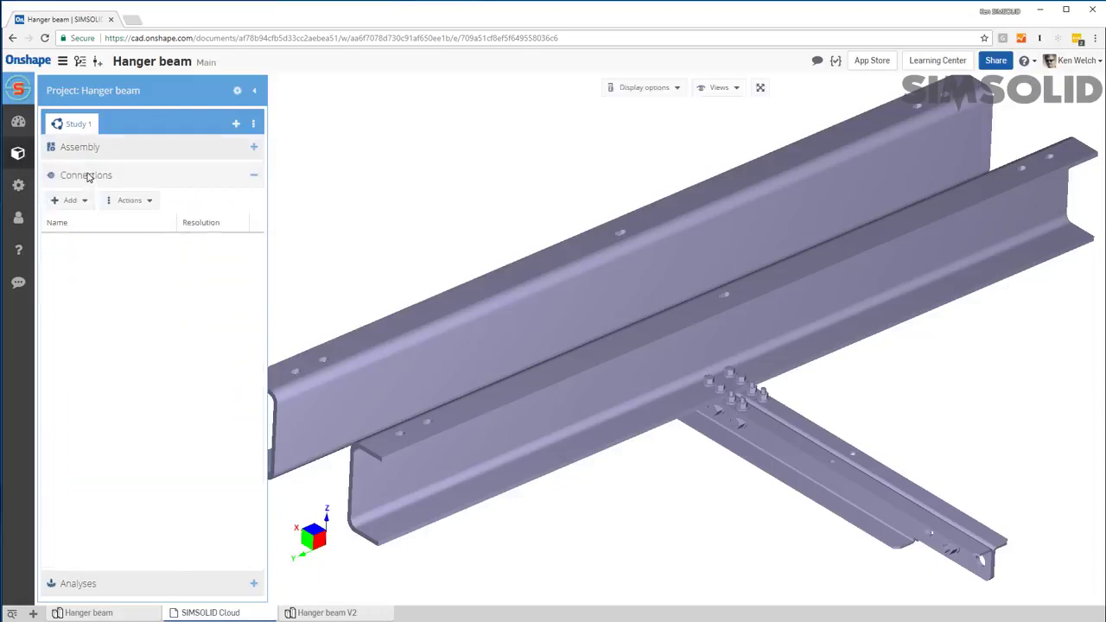
pyautogui.moveTo(426, 325); pyautogui.dragTo(456, 315, button='middle')
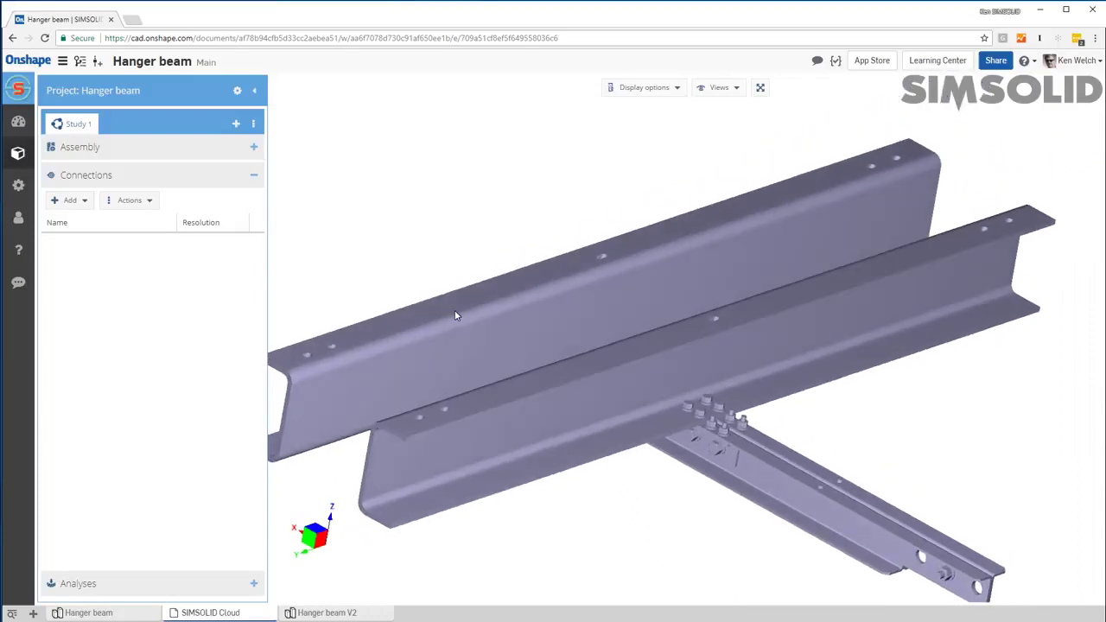
pyautogui.scroll(-3, 495, 336)
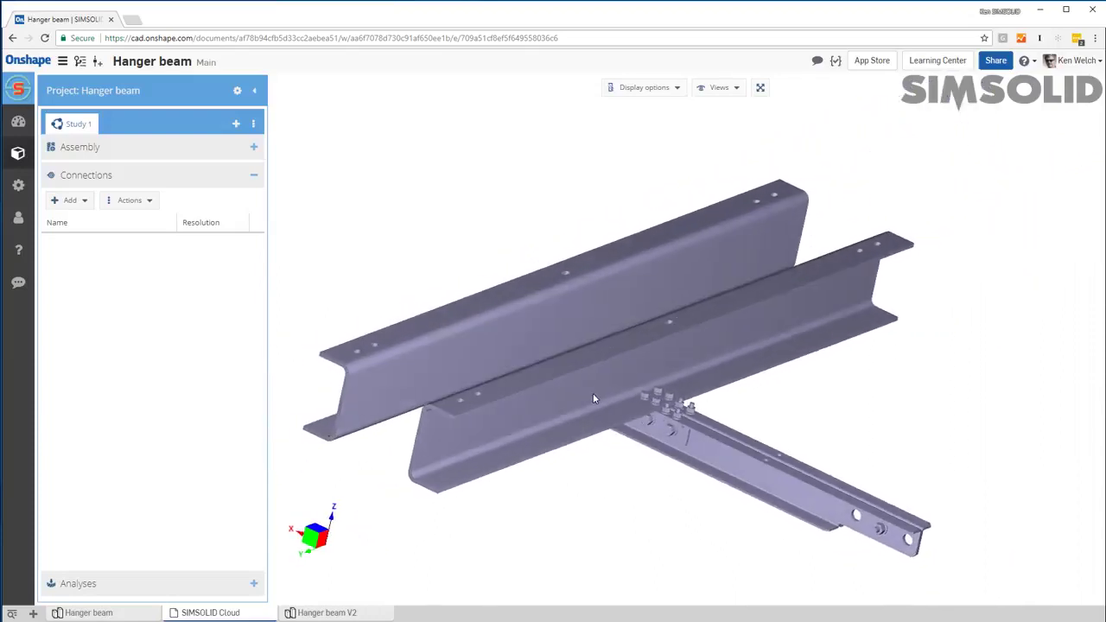
pyautogui.moveTo(593, 398); pyautogui.dragTo(617, 383, button='middle')
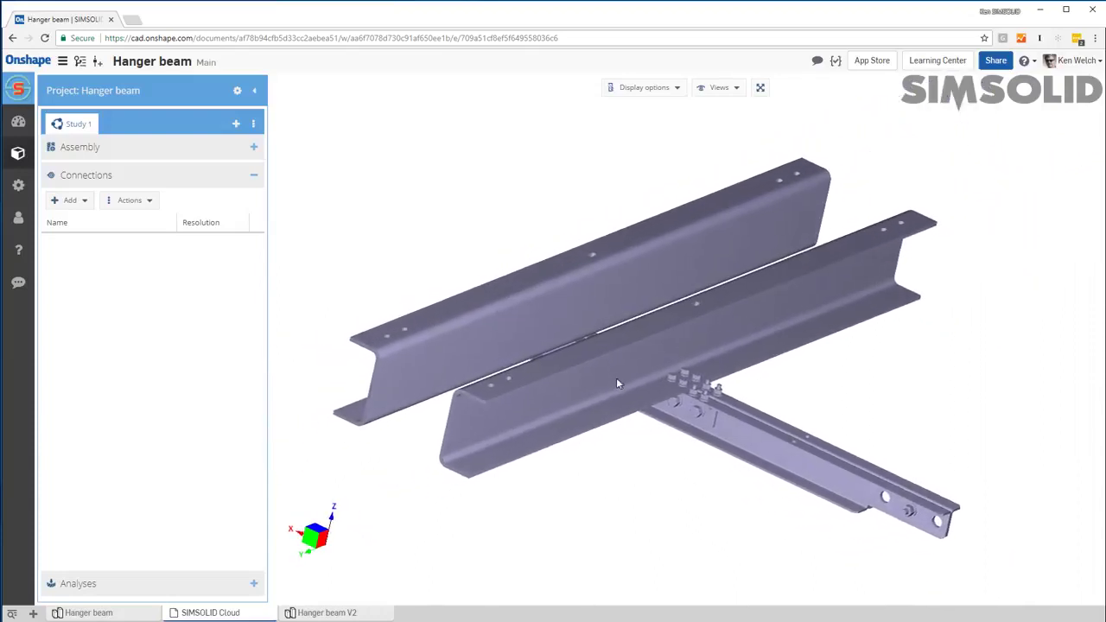
pyautogui.click(678, 90)
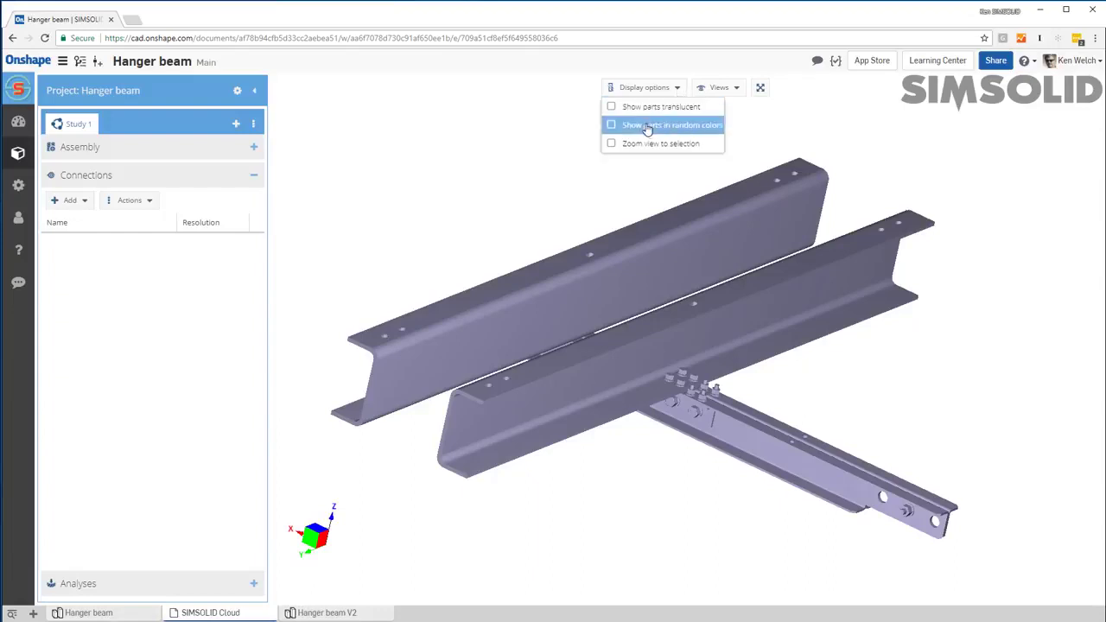
pyautogui.click(649, 130)
pyautogui.moveTo(699, 417); pyautogui.dragTo(631, 373, button='middle')
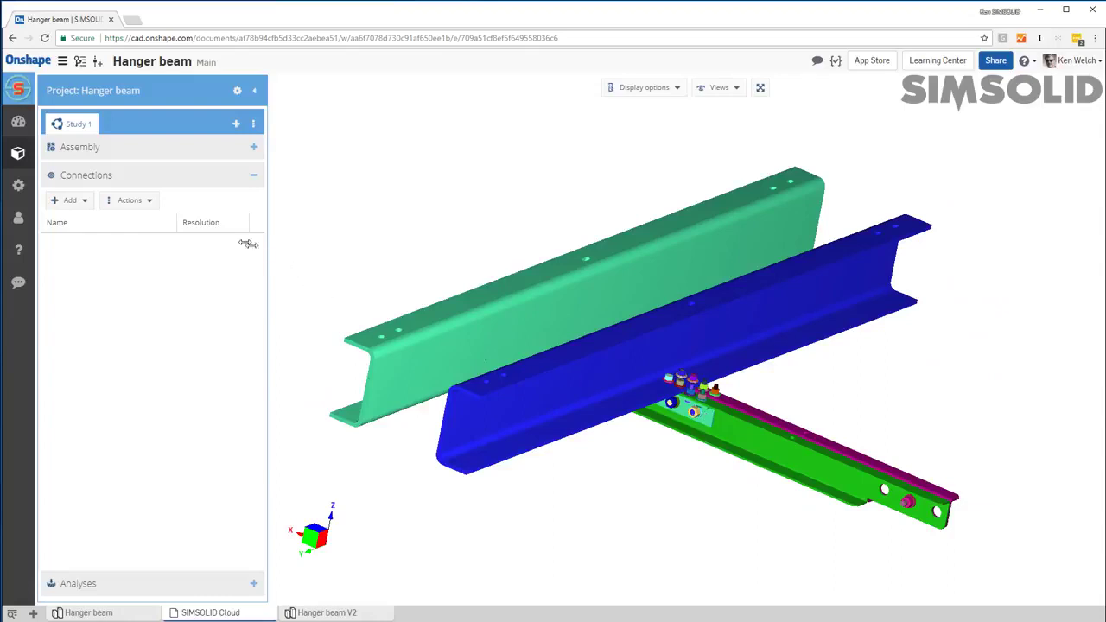
# Step: Find the connections between parts automatically with a gap tolerance of 1 mm and a penetration tolerance of 1 mm
pyautogui.click(85, 201)
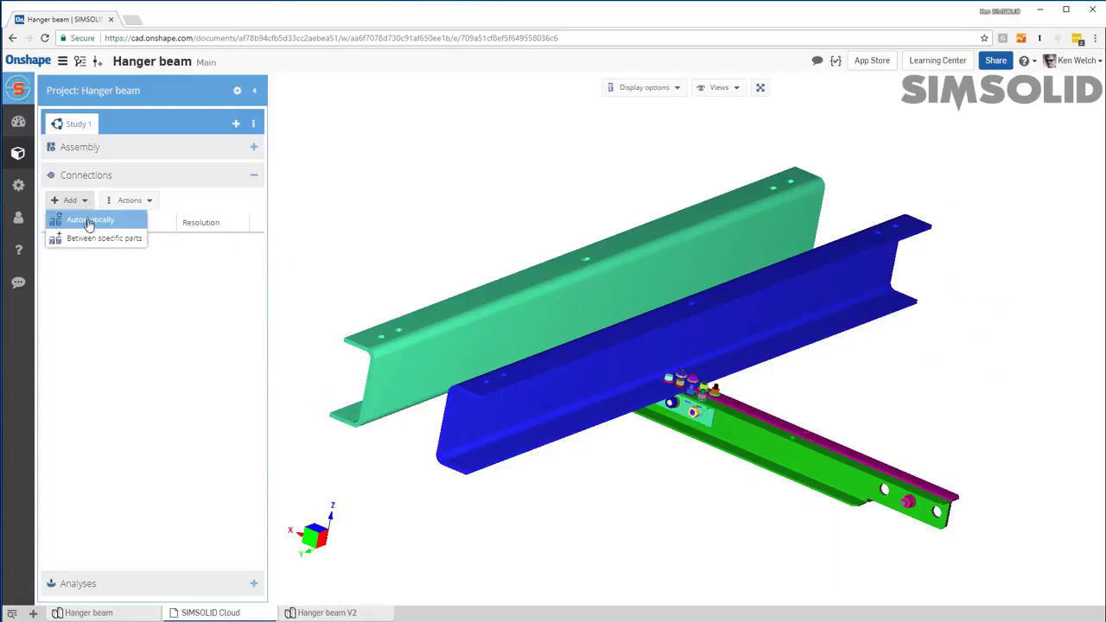
pyautogui.click(88, 223)
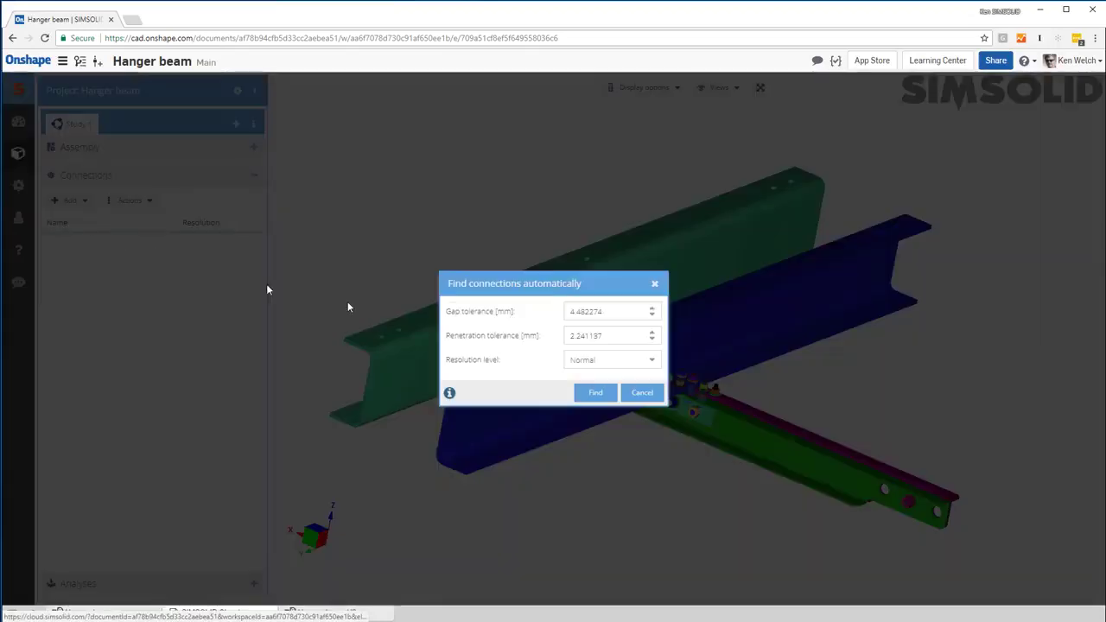
pyautogui.doubleClick(612, 316)
pyautogui.write('1')
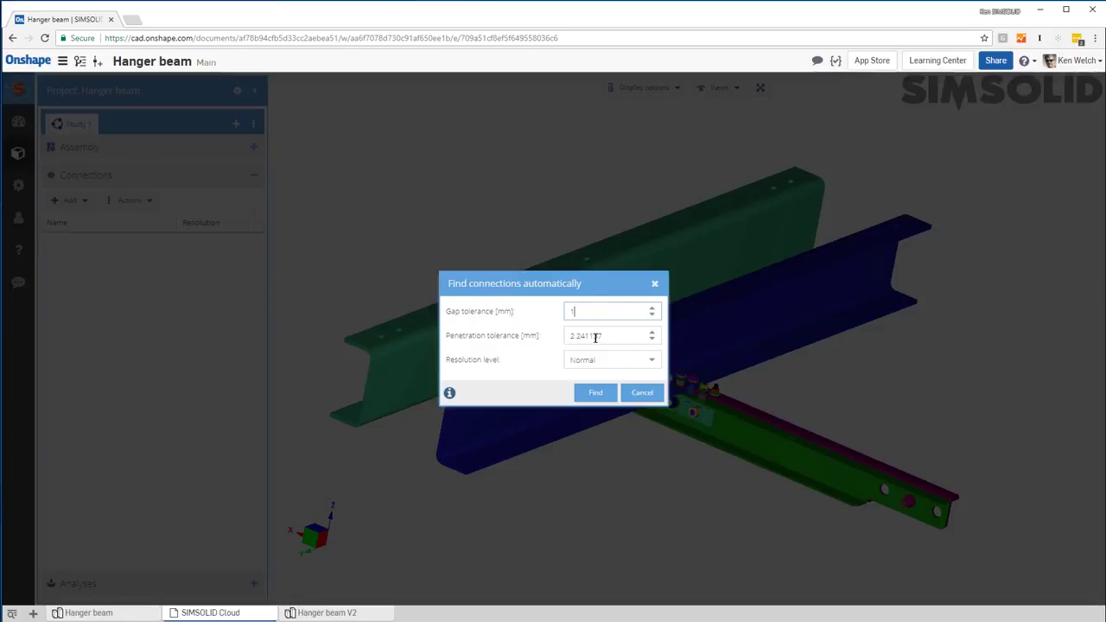
pyautogui.doubleClick(607, 335)
pyautogui.write('1')
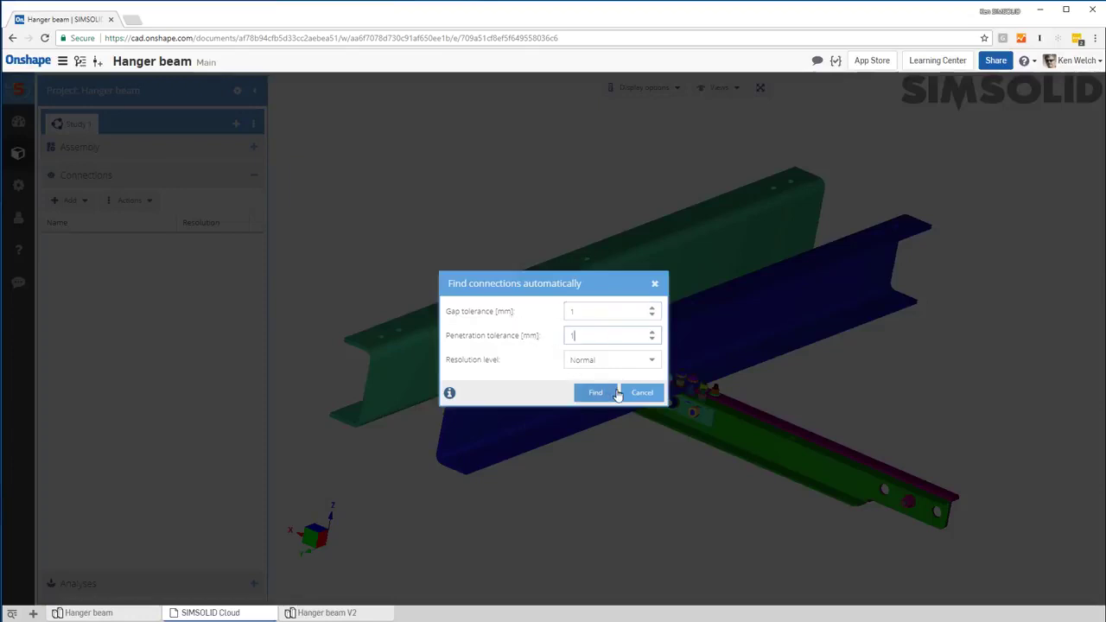
pyautogui.click(595, 394)
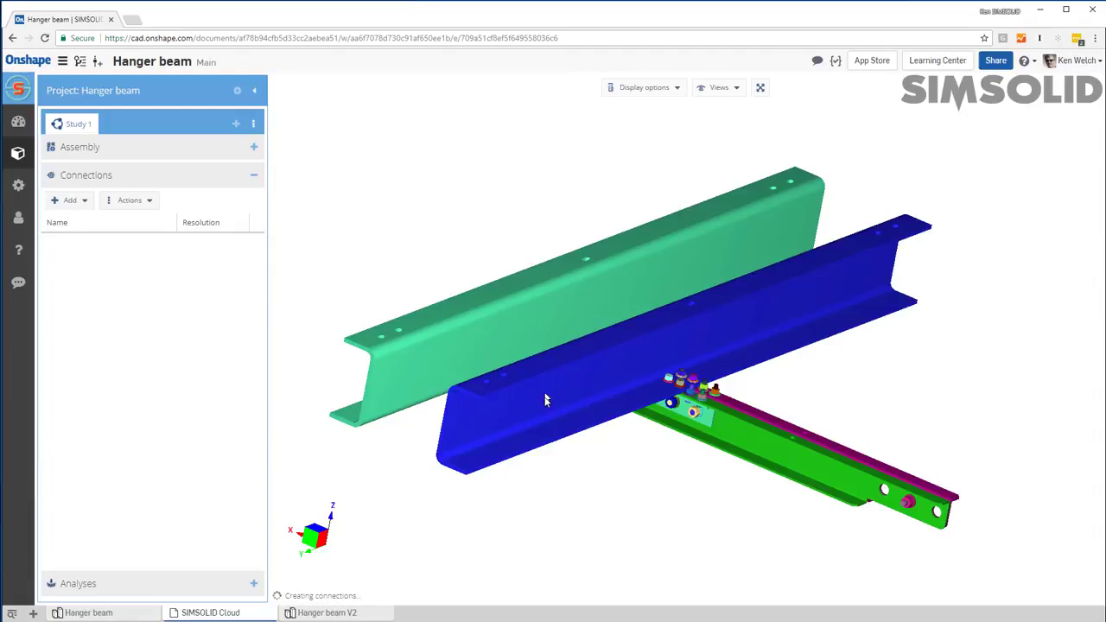
pyautogui.moveTo(545, 399); pyautogui.dragTo(543, 418, button='right')
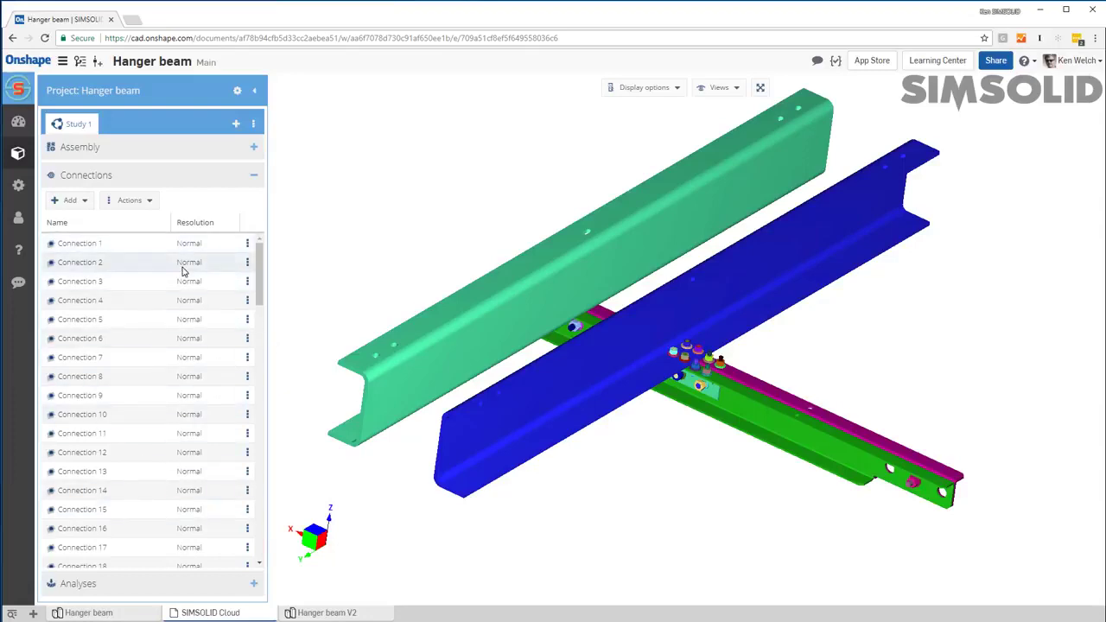
# Step: Check the assembly for disconnected groups of parts
pyautogui.click(147, 202)
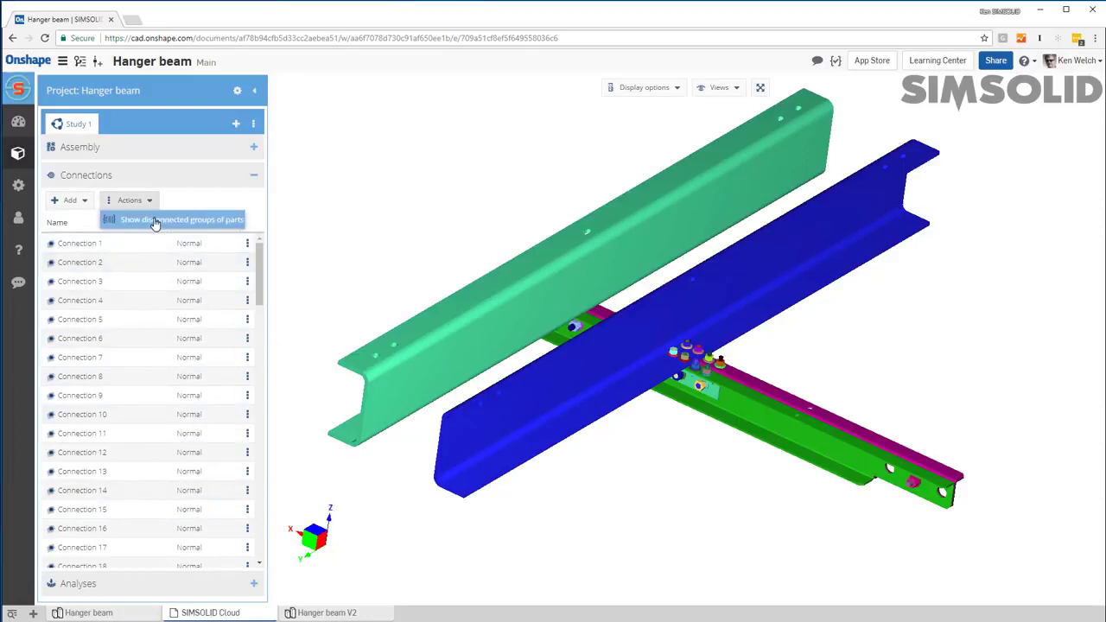
pyautogui.click(155, 221)
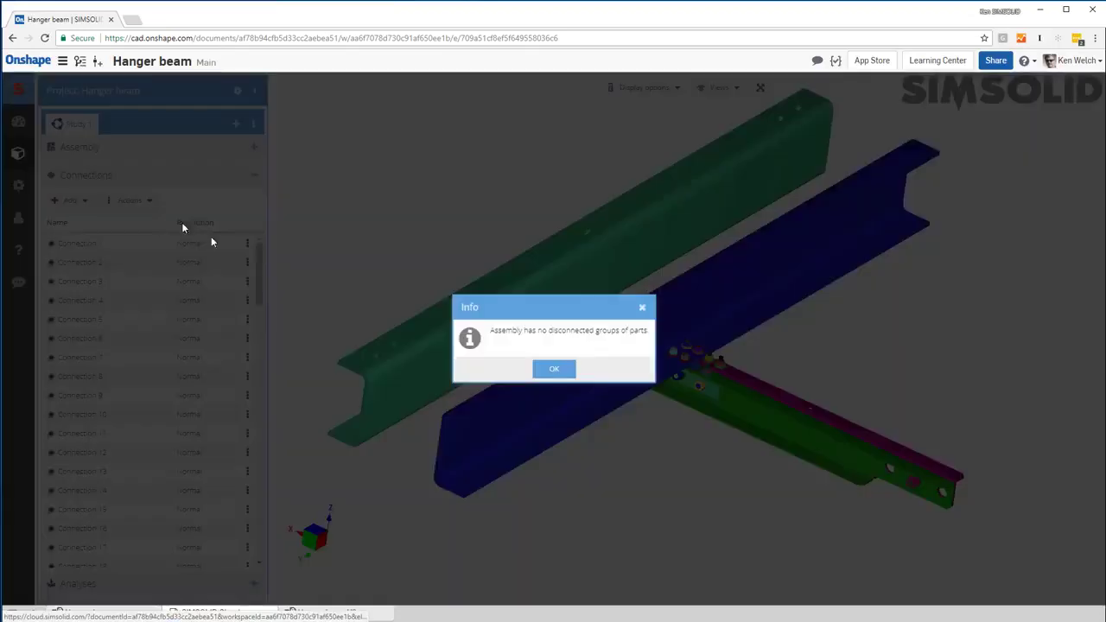
pyautogui.click(555, 371)
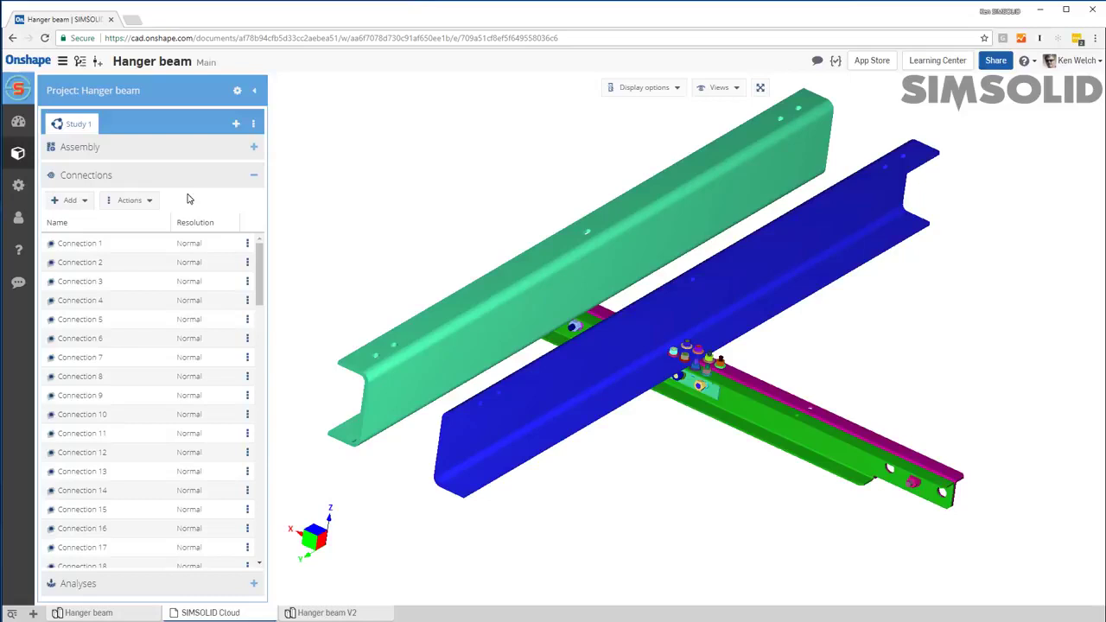
# Step: Open the study's analyses section and add a structural analysis
pyautogui.click(150, 181)
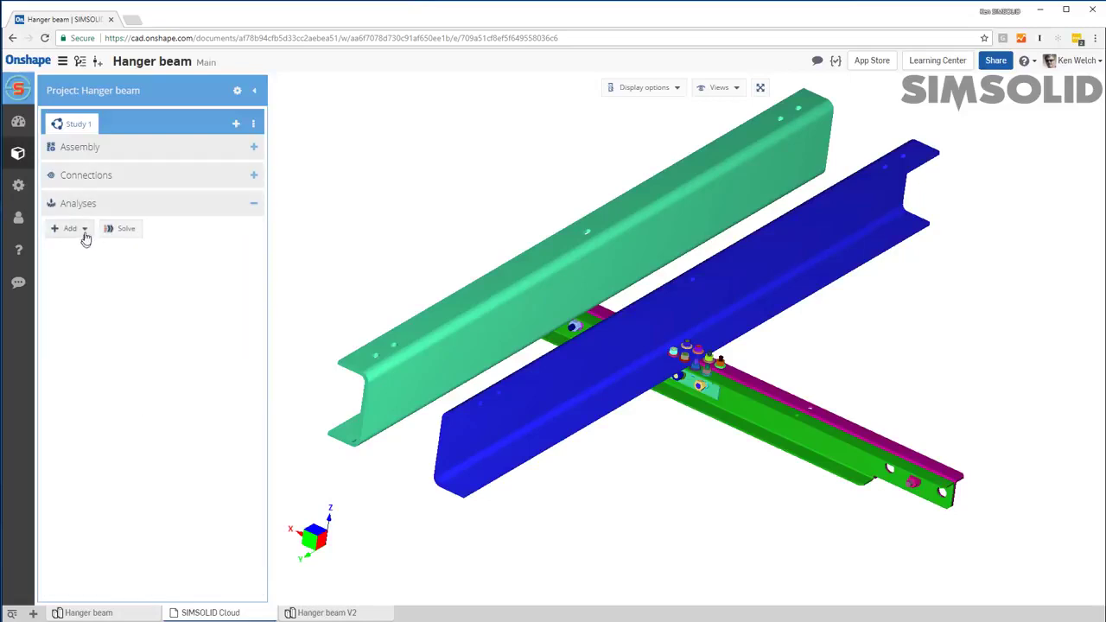
pyautogui.click(86, 232)
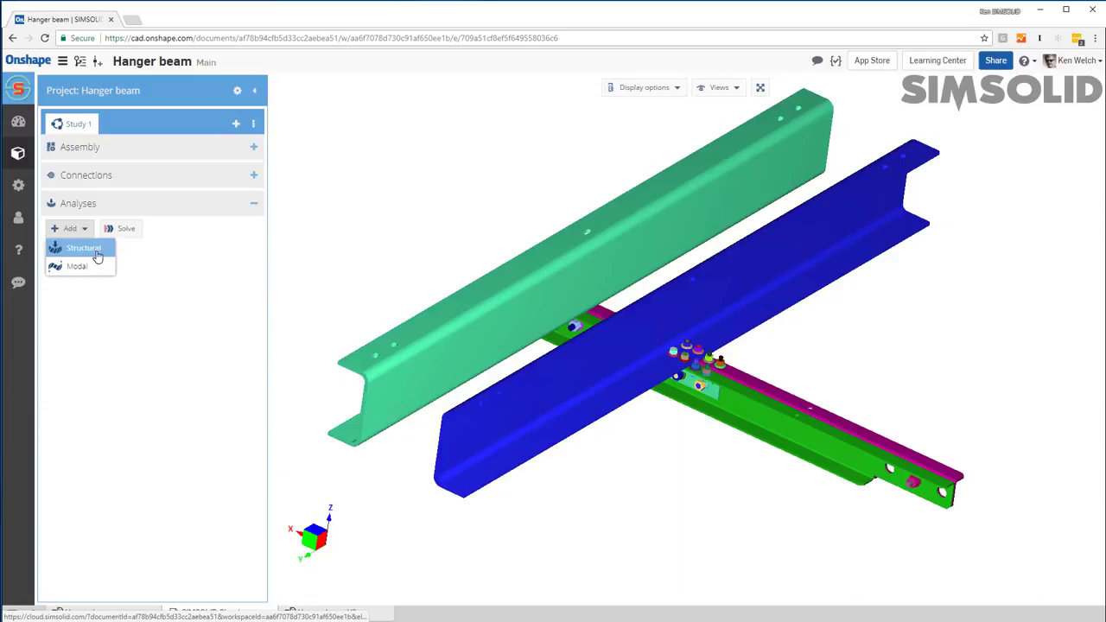
pyautogui.click(98, 255)
# Step: Apply an immovable support to the four end faces of the two Lowerbeam channels
pyautogui.click(257, 288)
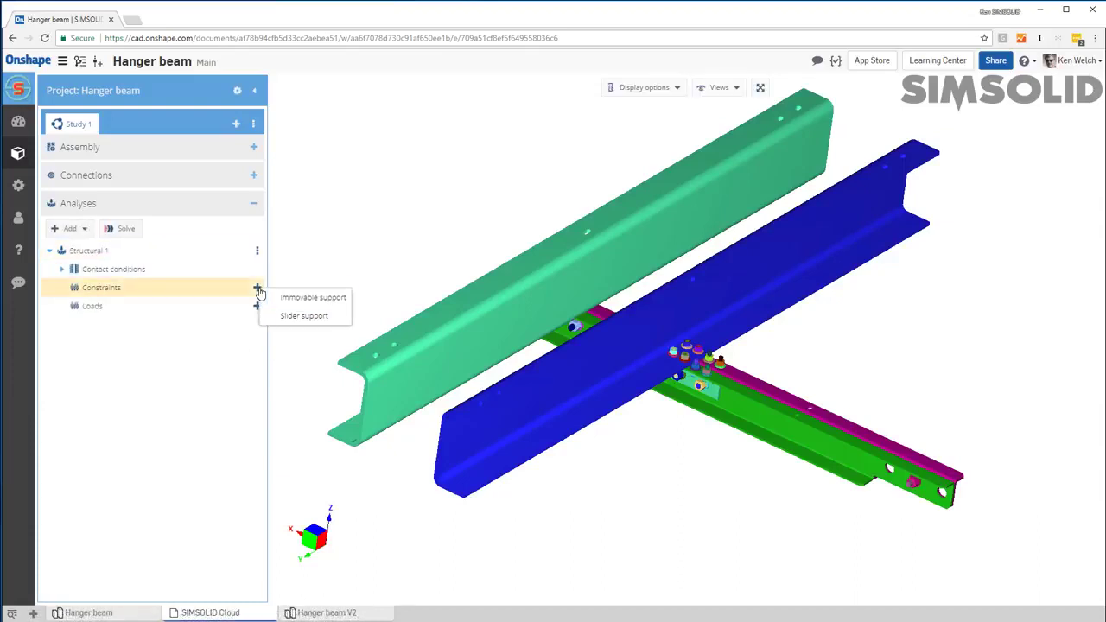
pyautogui.click(313, 299)
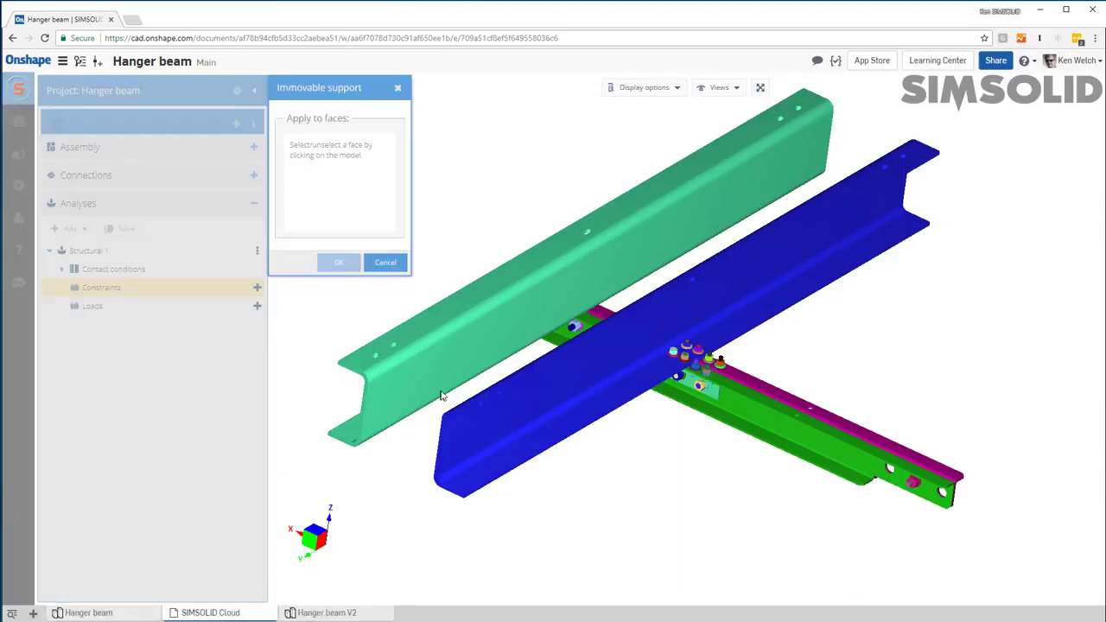
pyautogui.scroll(-2, 371, 389)
pyautogui.scroll(5, 370, 387)
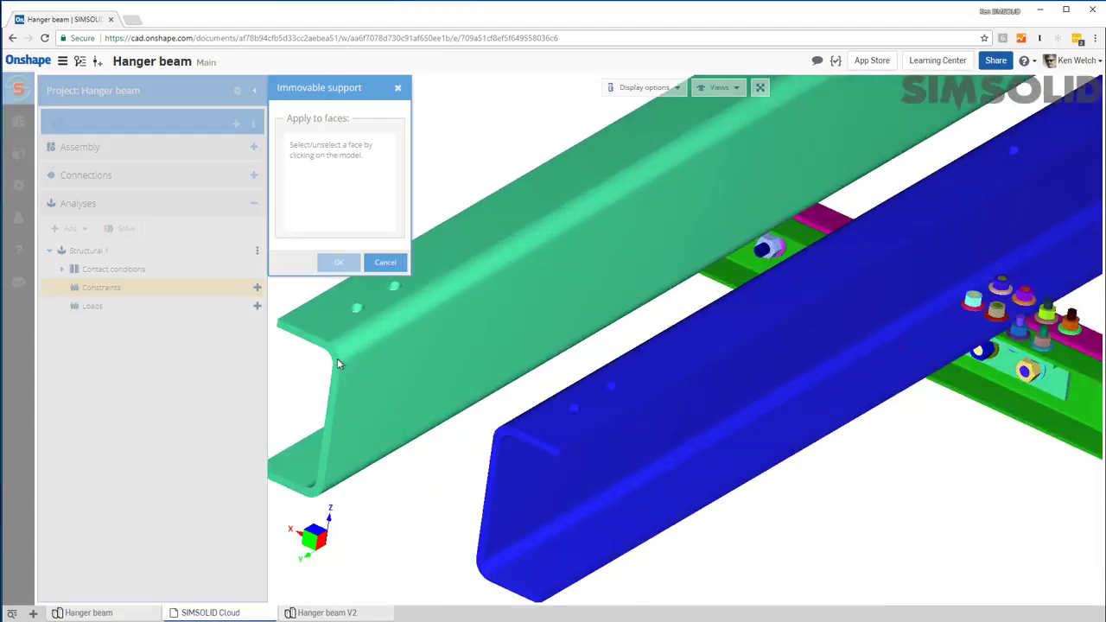
pyautogui.click(337, 361)
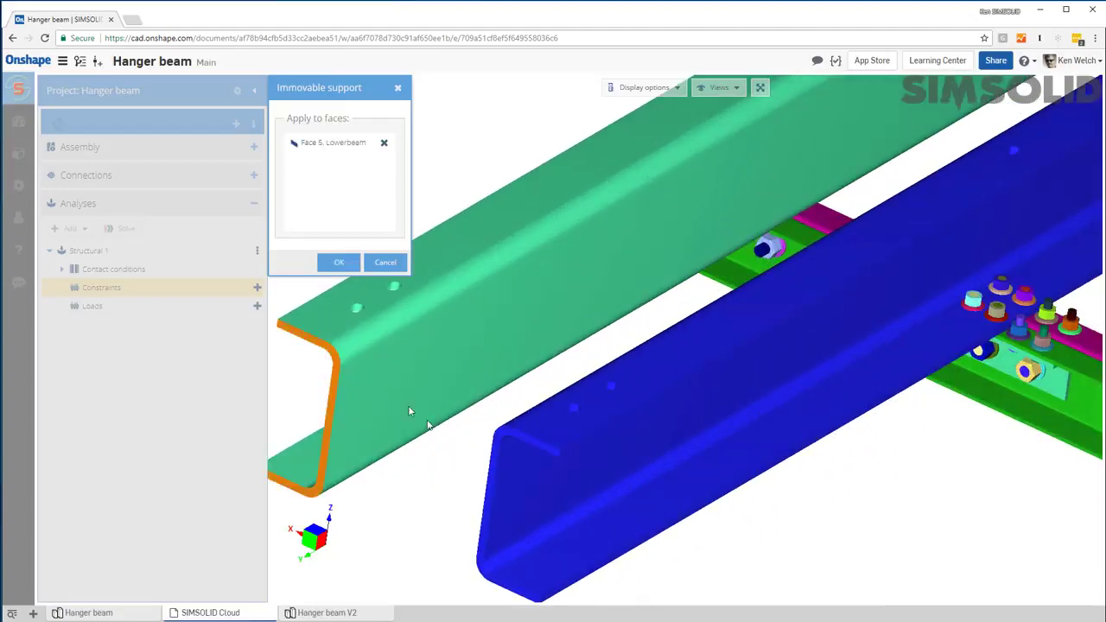
pyautogui.click(498, 443)
pyautogui.moveTo(548, 462); pyautogui.dragTo(343, 229, button='middle')
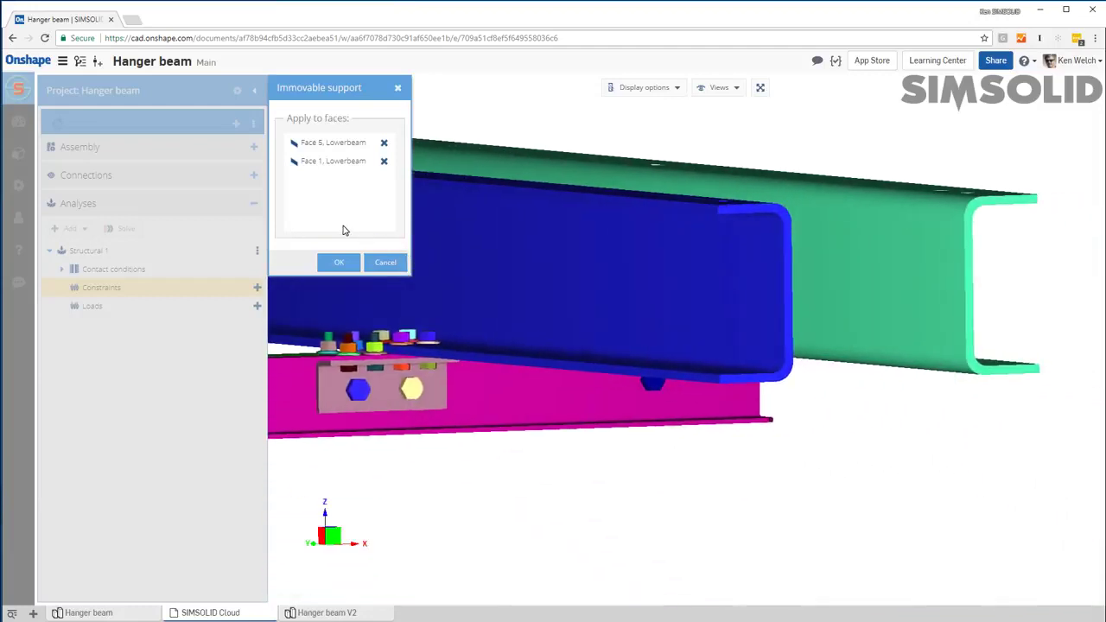
pyautogui.click(770, 212)
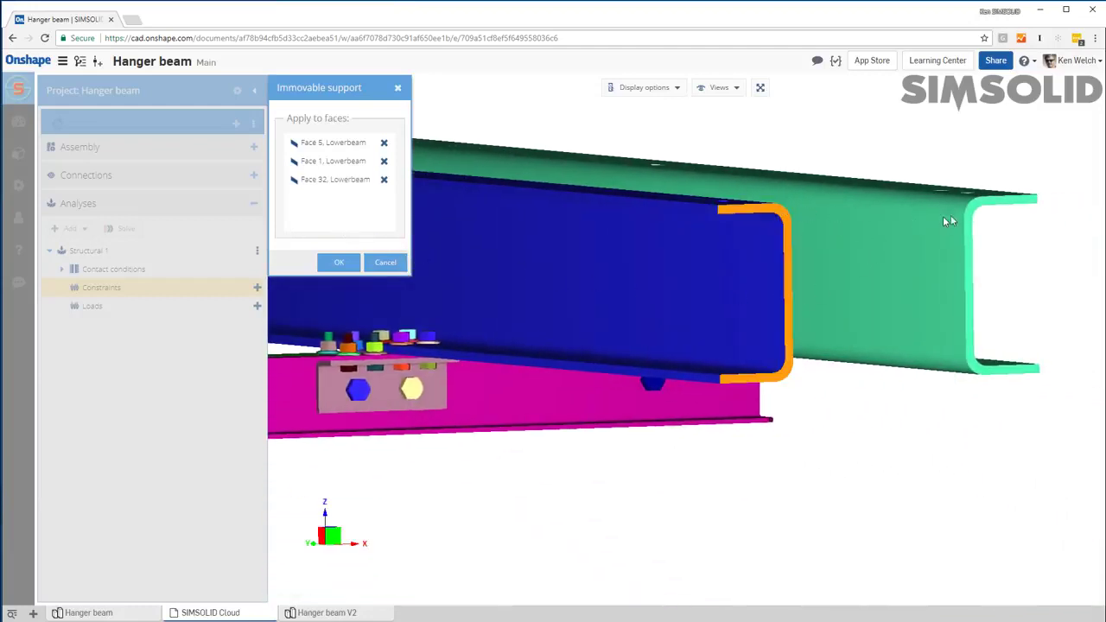
pyautogui.click(971, 210)
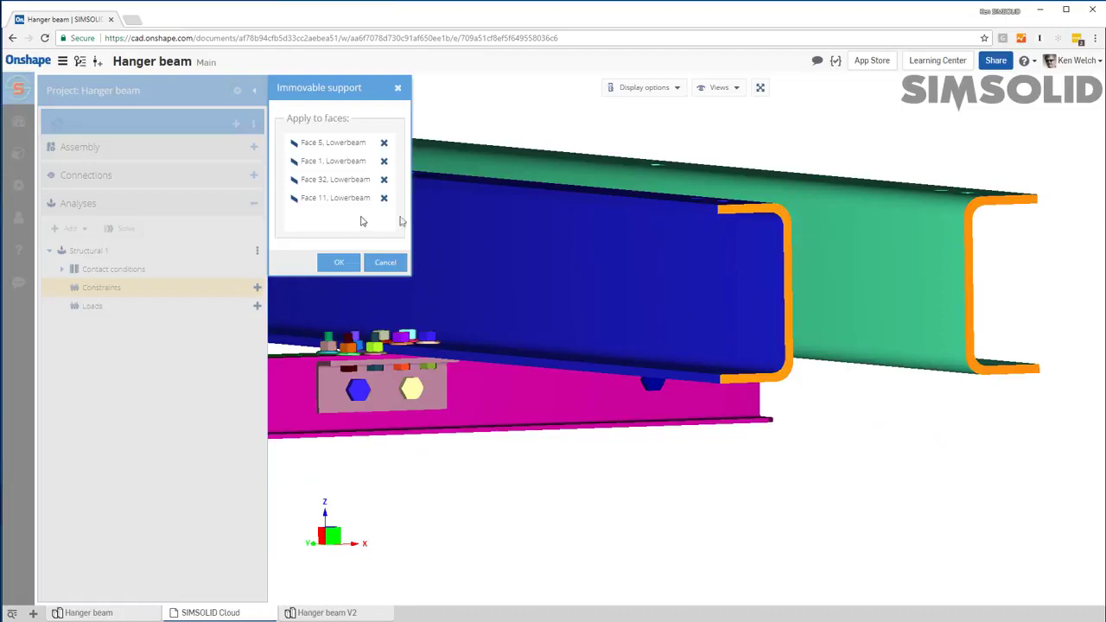
pyautogui.click(339, 261)
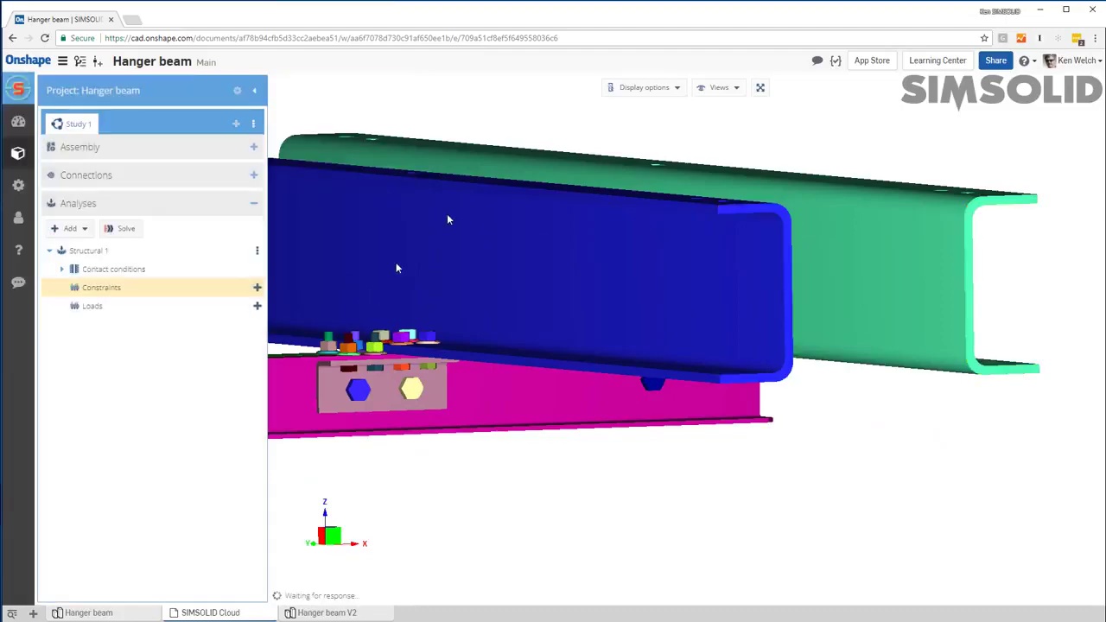
# Step: Apply a pressure load of -100000 Pa to the two narrow lower edge faces at the free end of the Hangerbeam parts
pyautogui.click(760, 87)
pyautogui.moveTo(462, 356); pyautogui.dragTo(506, 246, button='right')
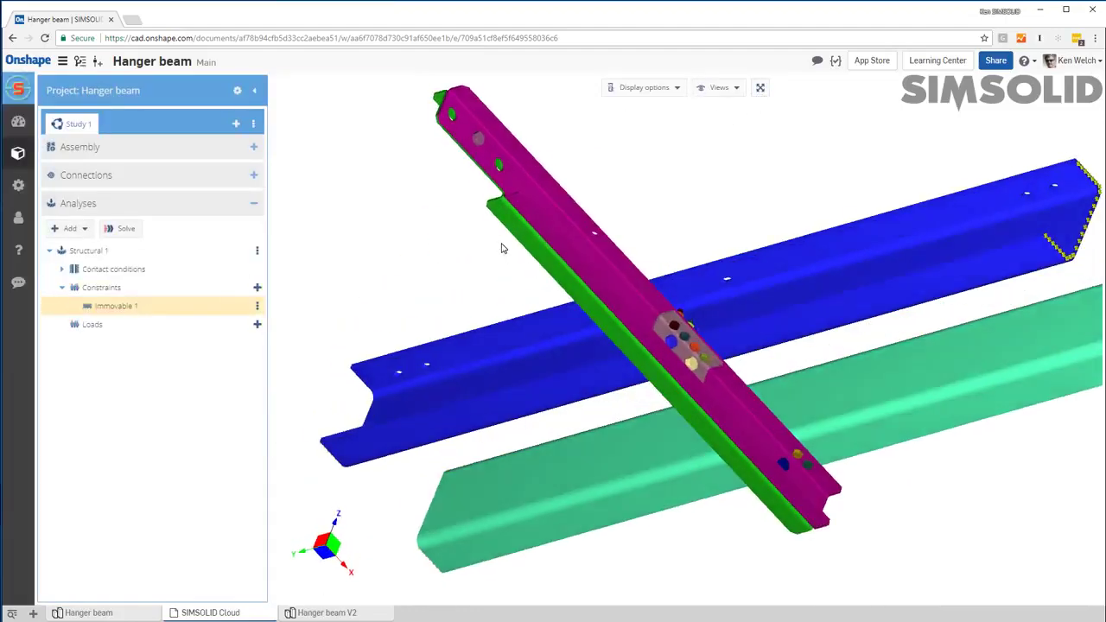
pyautogui.scroll(3, 570, 380)
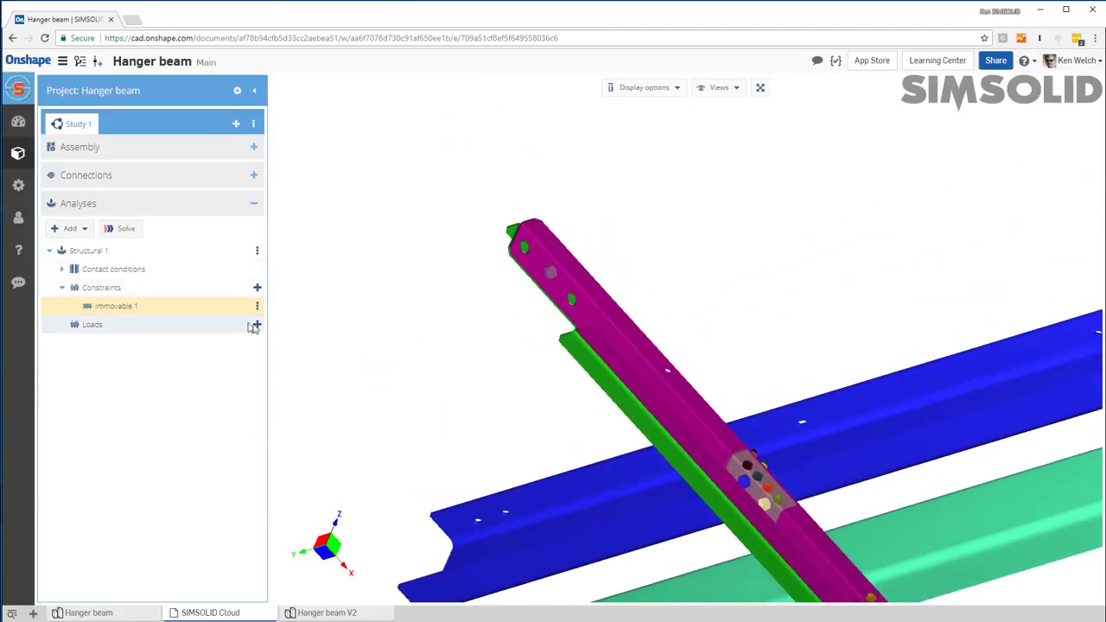
pyautogui.click(257, 325)
pyautogui.click(292, 333)
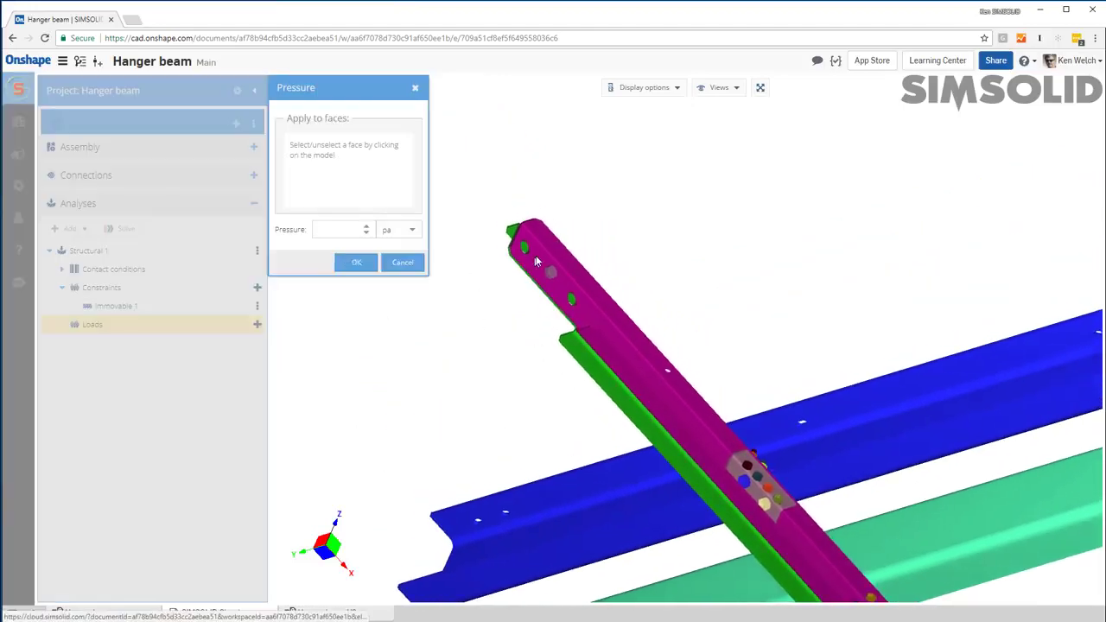
pyautogui.scroll(-5, 531, 278)
pyautogui.scroll(5, 542, 278)
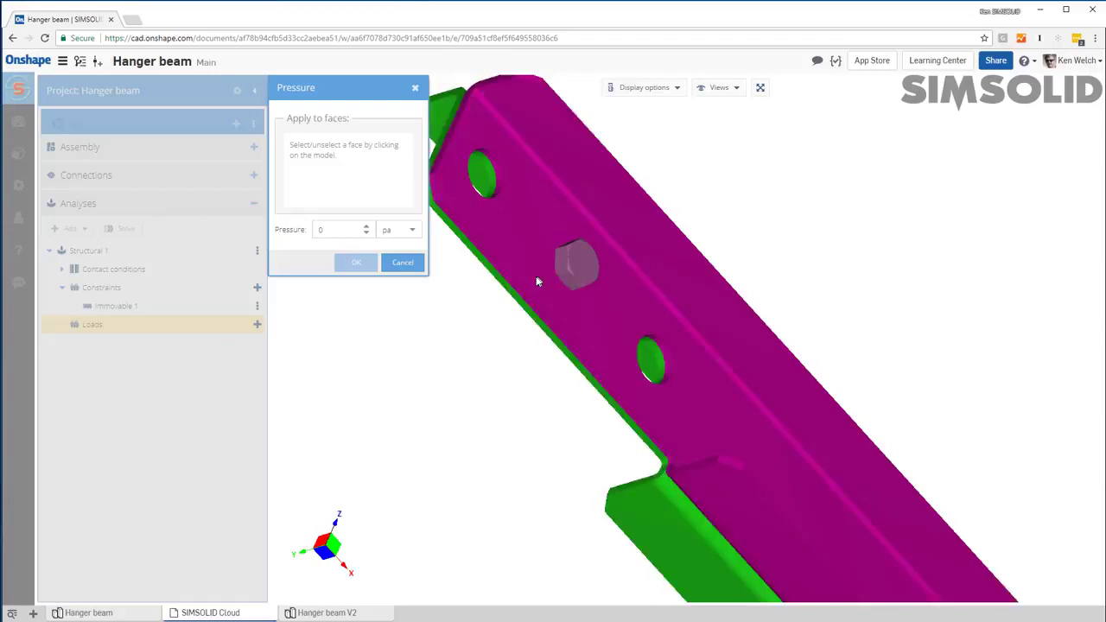
pyautogui.click(506, 303)
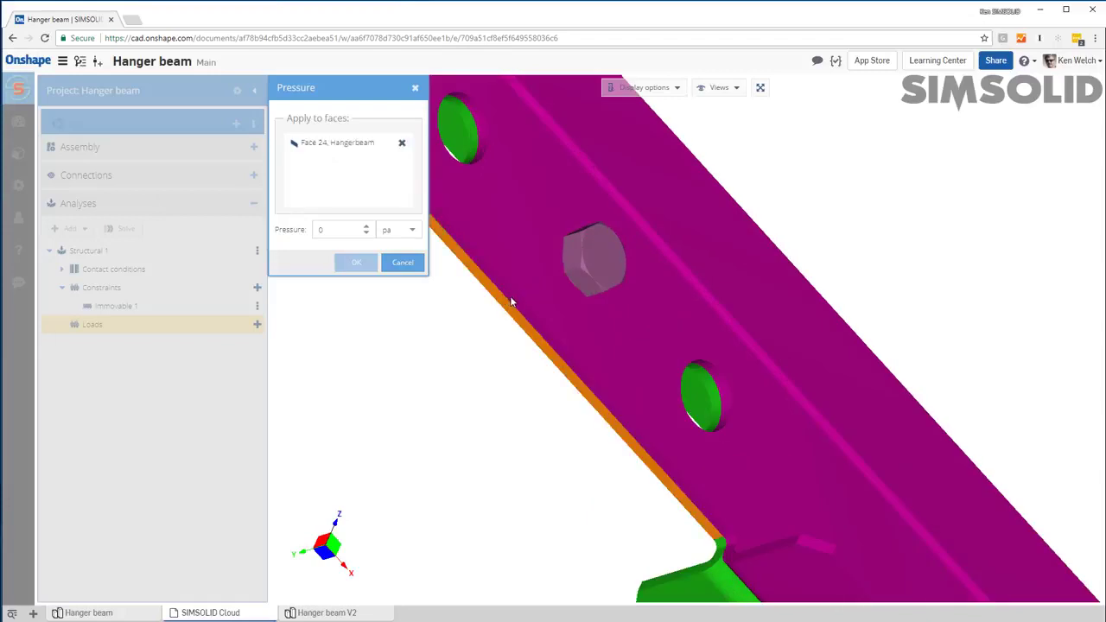
pyautogui.click(511, 301)
pyautogui.moveTo(342, 230); pyautogui.dragTo(266, 232)
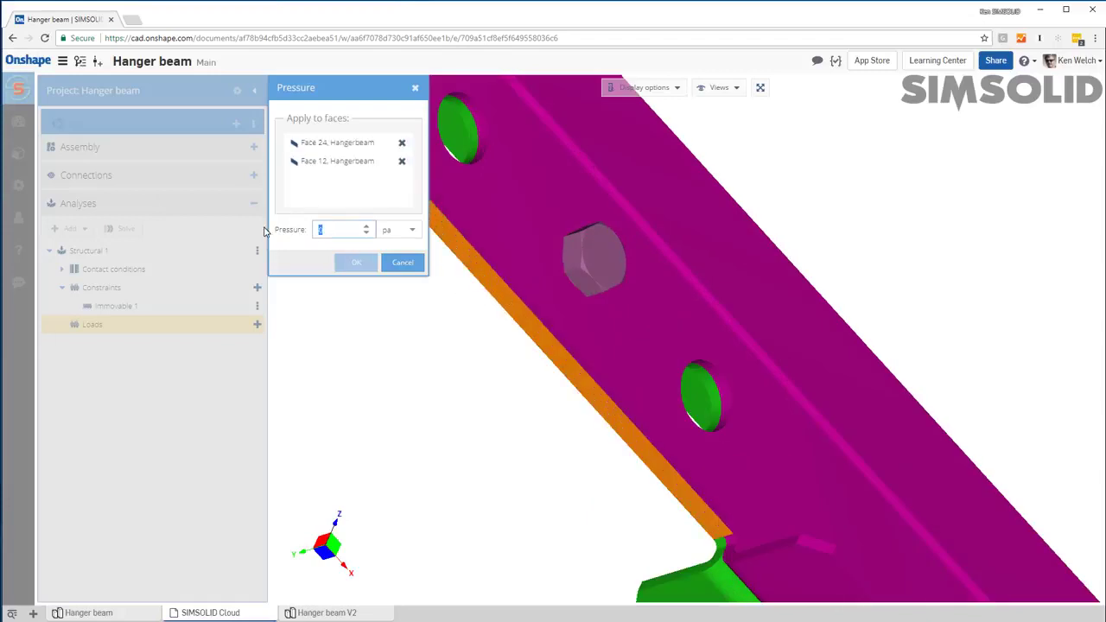
pyautogui.write('-100000')
pyautogui.click(356, 262)
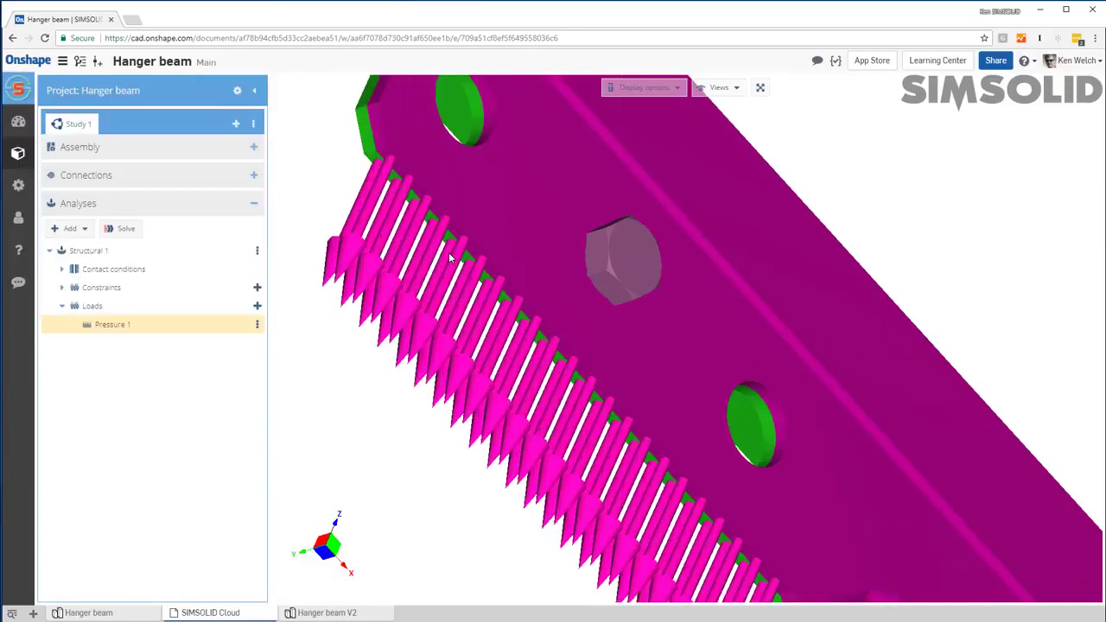
# Step: Solve all analyses of Study 1
pyautogui.scroll(5, 448, 252)
pyautogui.click(759, 90)
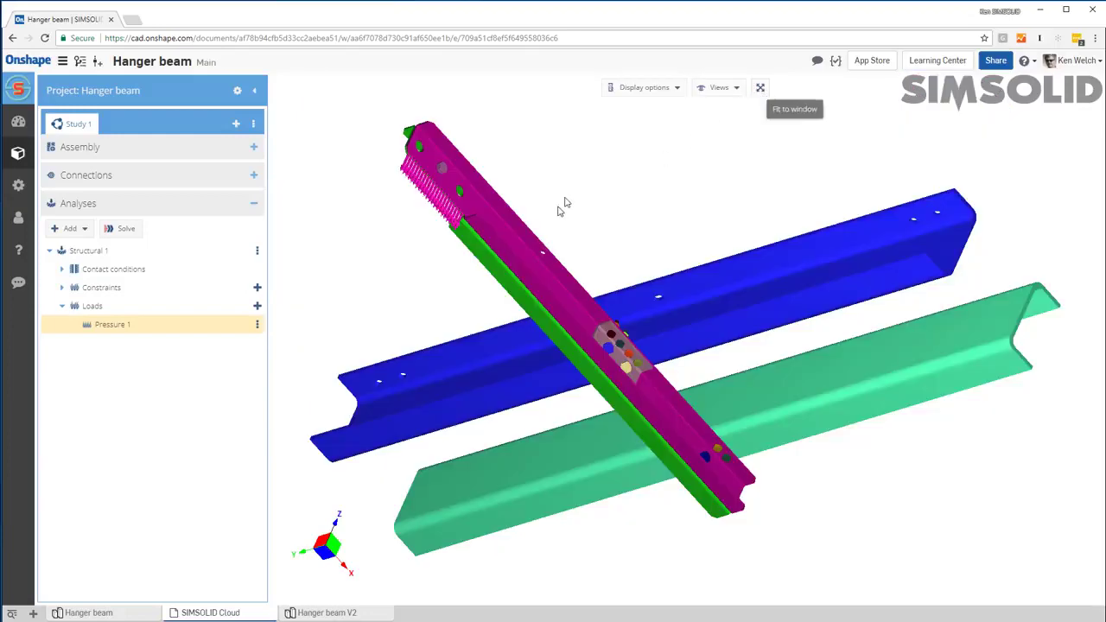
pyautogui.moveTo(581, 266); pyautogui.dragTo(812, 459, button='right')
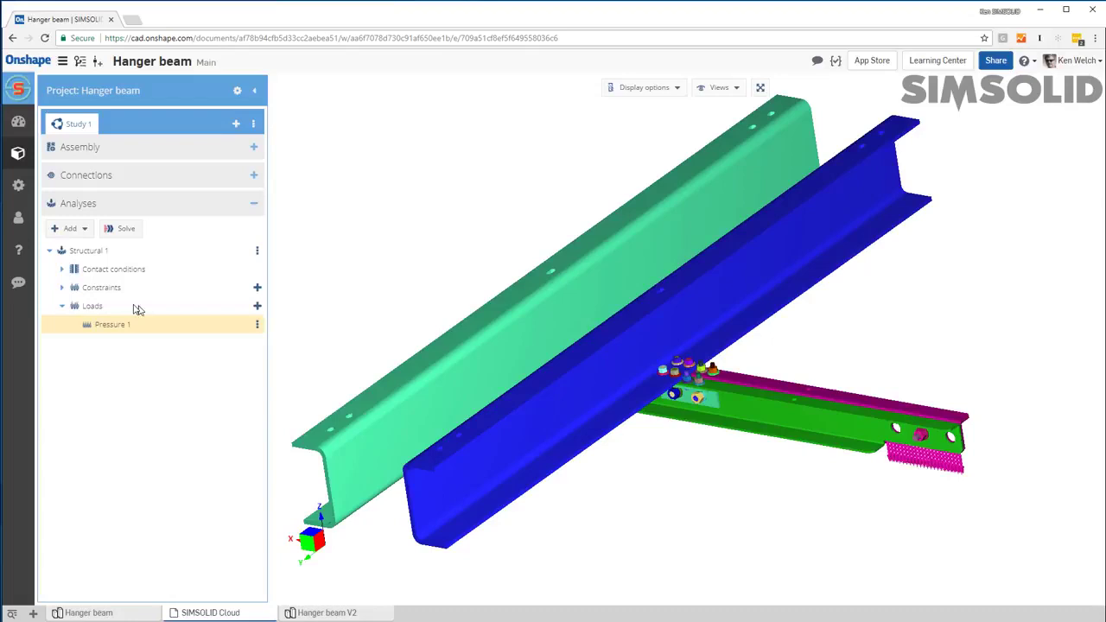
pyautogui.click(121, 231)
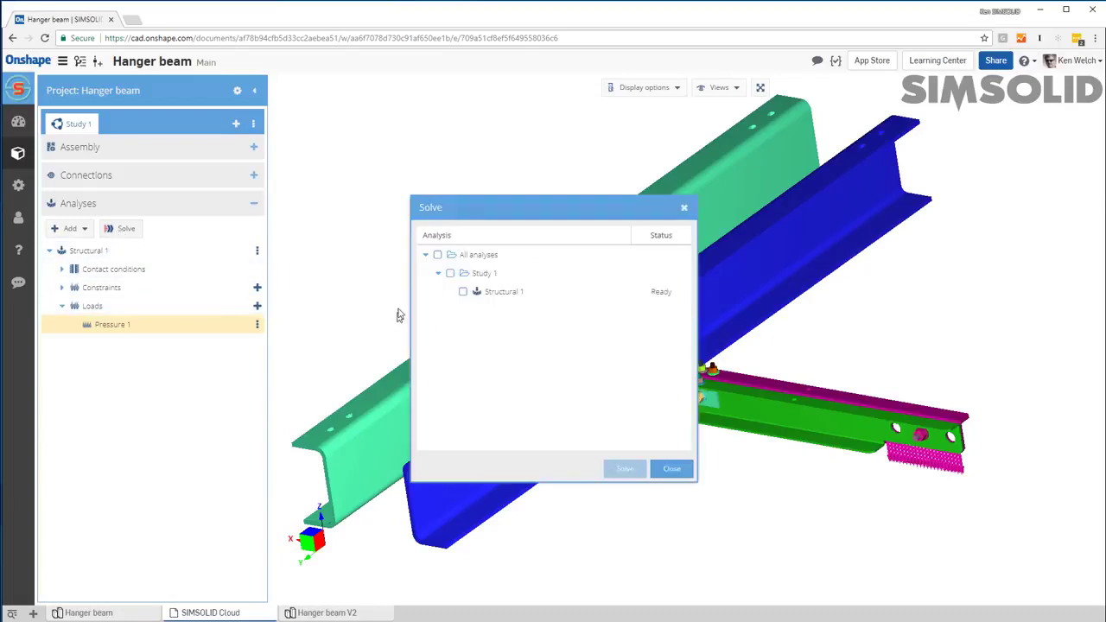
pyautogui.click(437, 255)
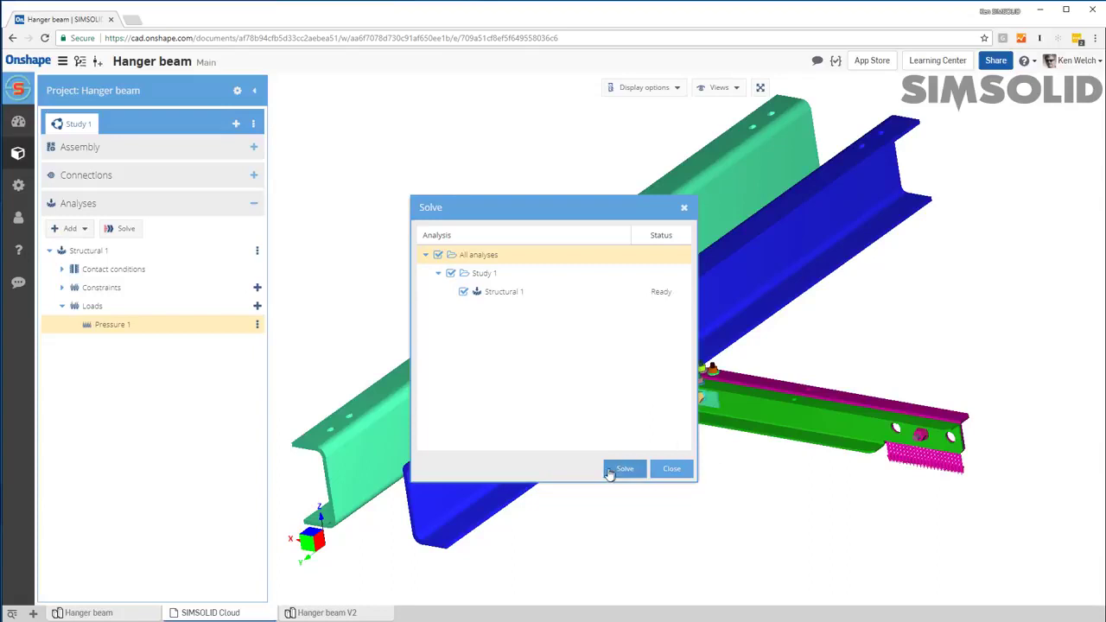
pyautogui.click(624, 469)
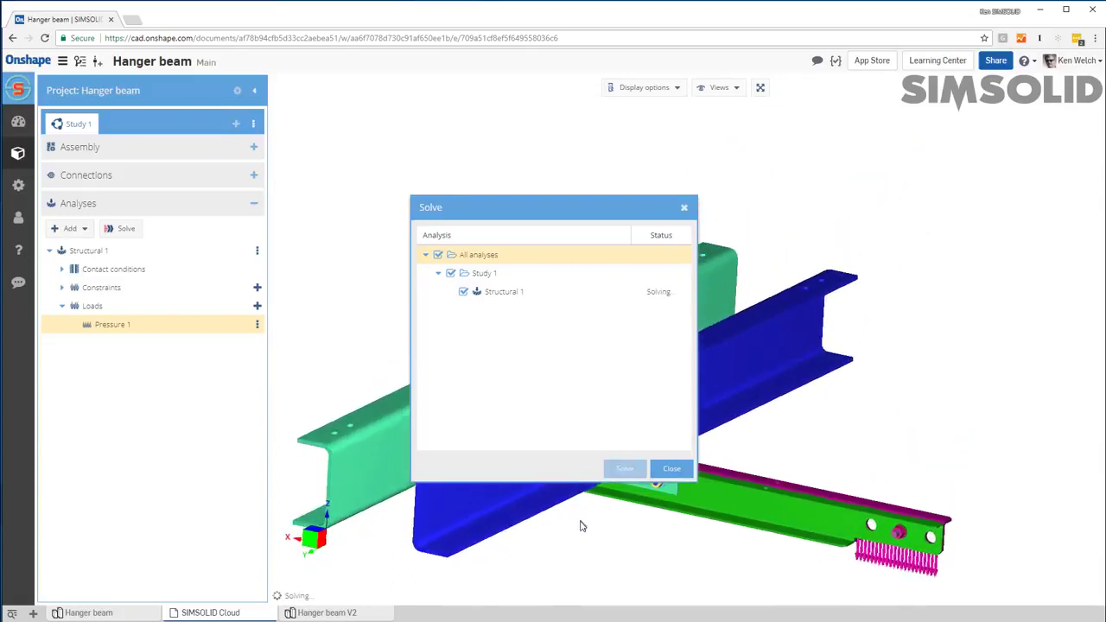
pyautogui.moveTo(581, 526); pyautogui.dragTo(733, 476, button='middle')
pyautogui.scroll(1, 732, 478)
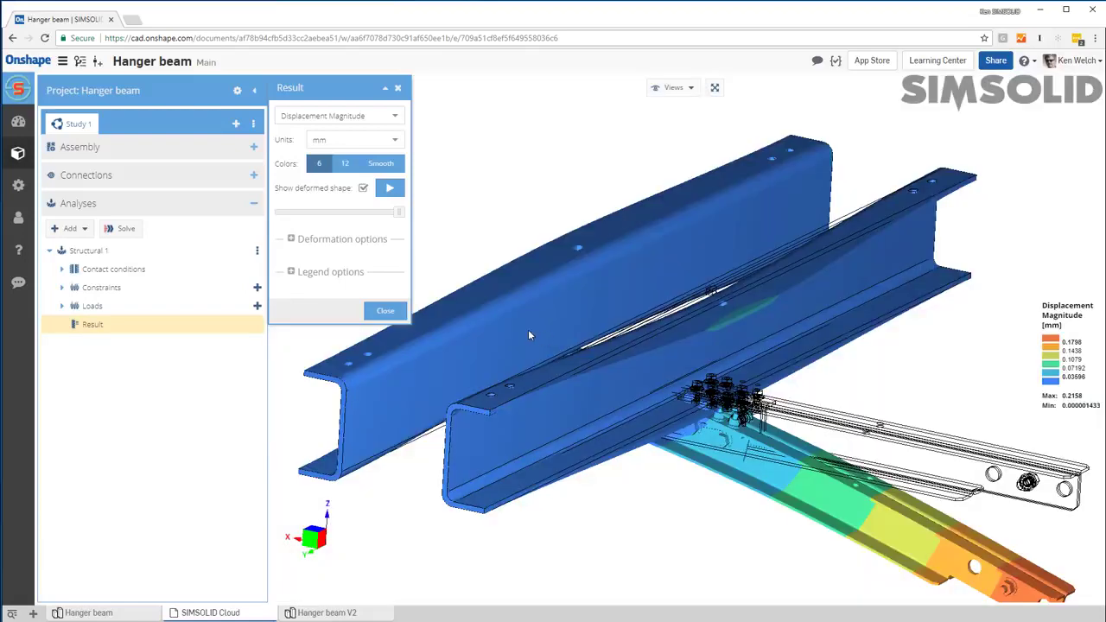
# Step: Move the Displacement Magnitude legend closer to the model and start the deformed shape animation
pyautogui.scroll(-4, 527, 335)
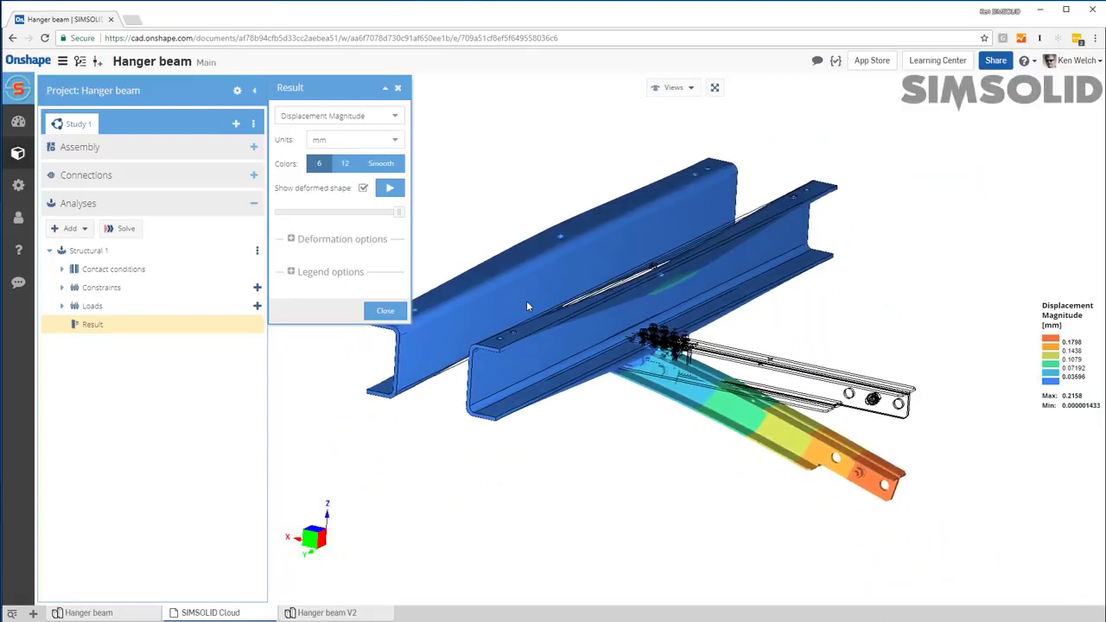
pyautogui.moveTo(527, 305); pyautogui.dragTo(570, 312, button='right')
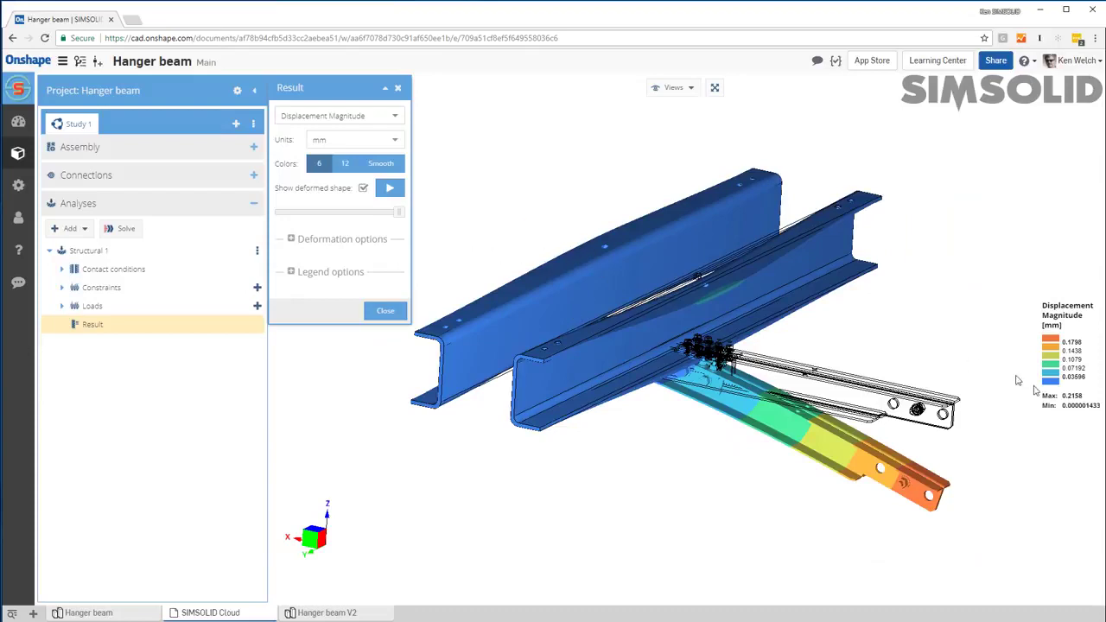
pyautogui.moveTo(1084, 298); pyautogui.dragTo(1041, 208)
pyautogui.click(389, 188)
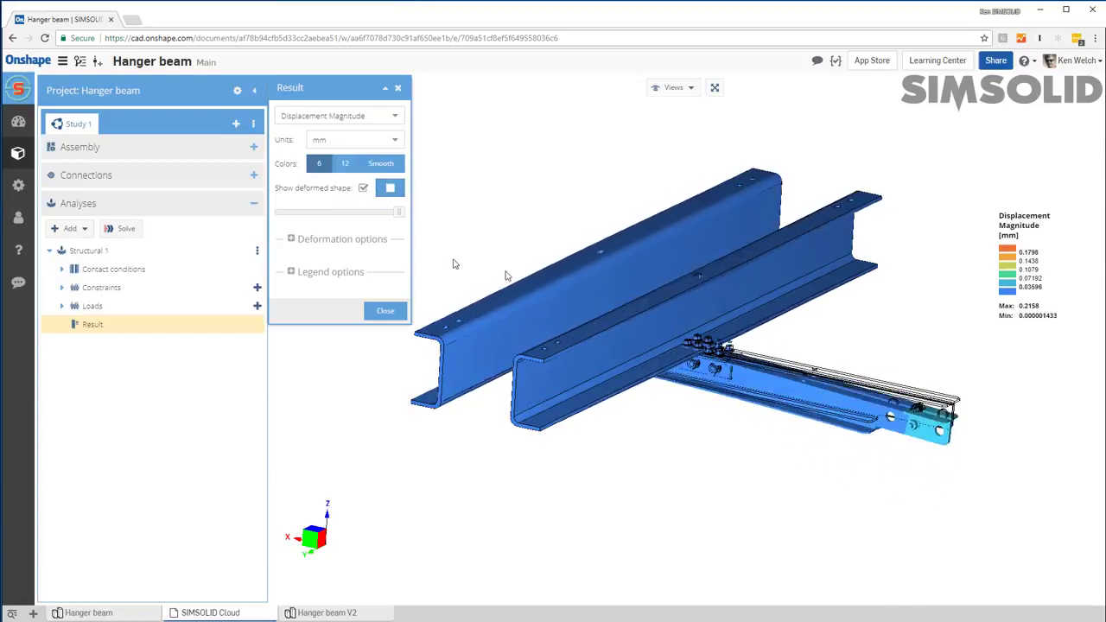
# Step: Try the result plot with 12 colors and return to 6
pyautogui.click(345, 166)
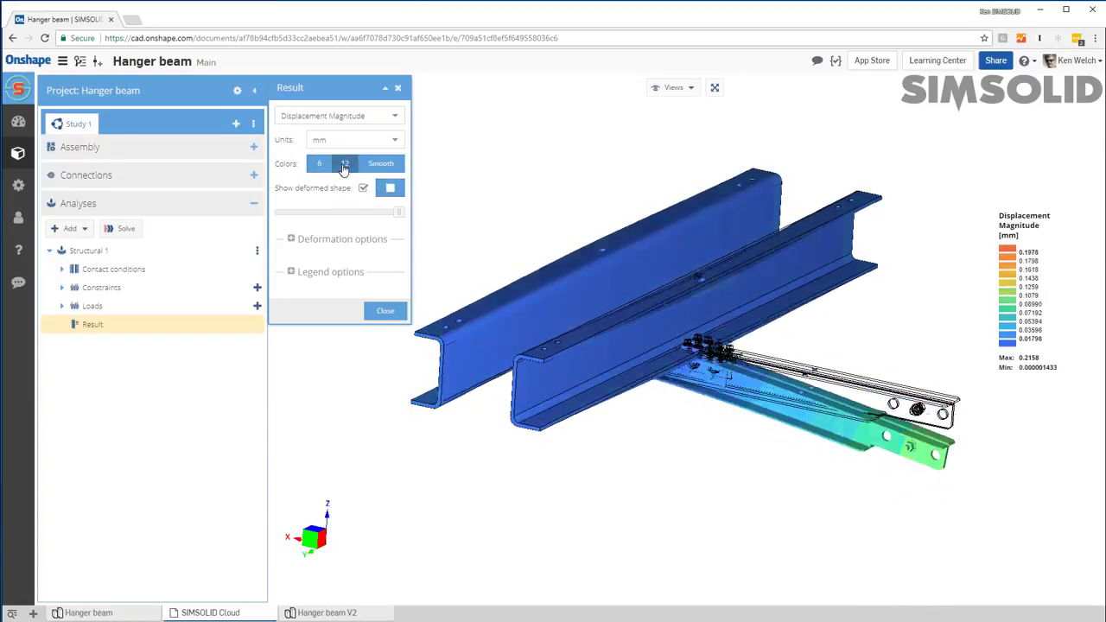
pyautogui.click(319, 164)
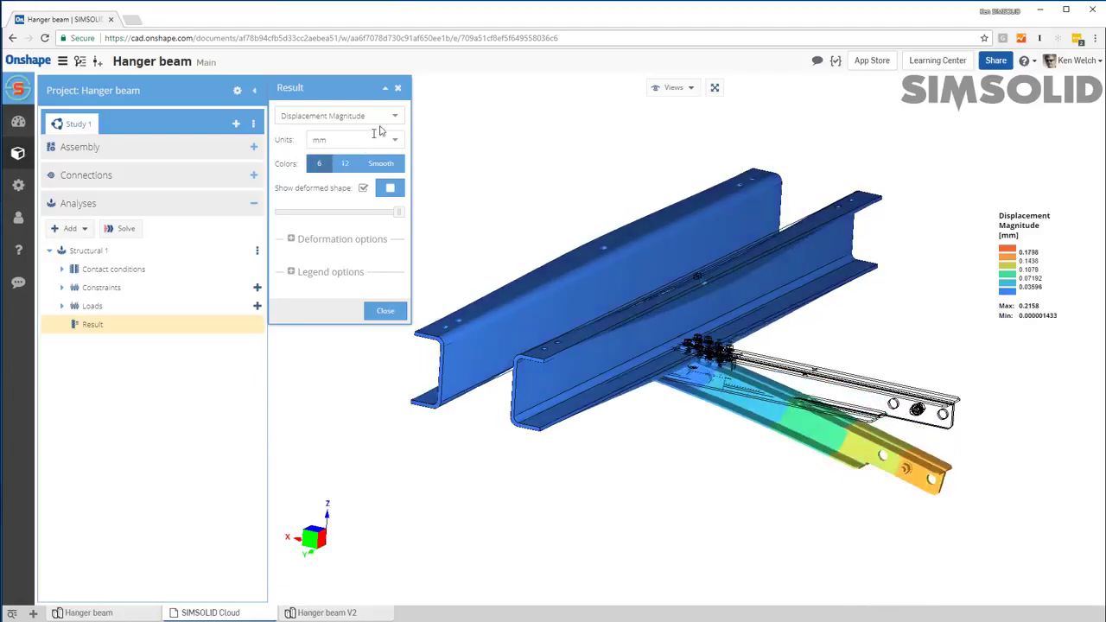
# Step: Display the Von Mises Stress result and turn off the edges in the deformation options
pyautogui.click(395, 119)
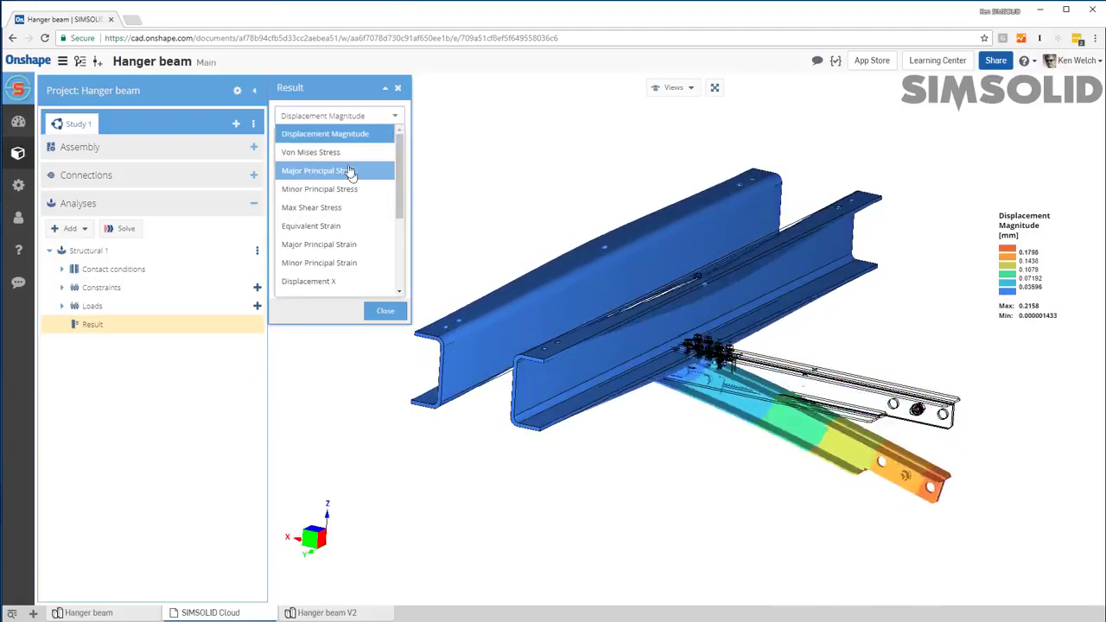
pyautogui.click(341, 150)
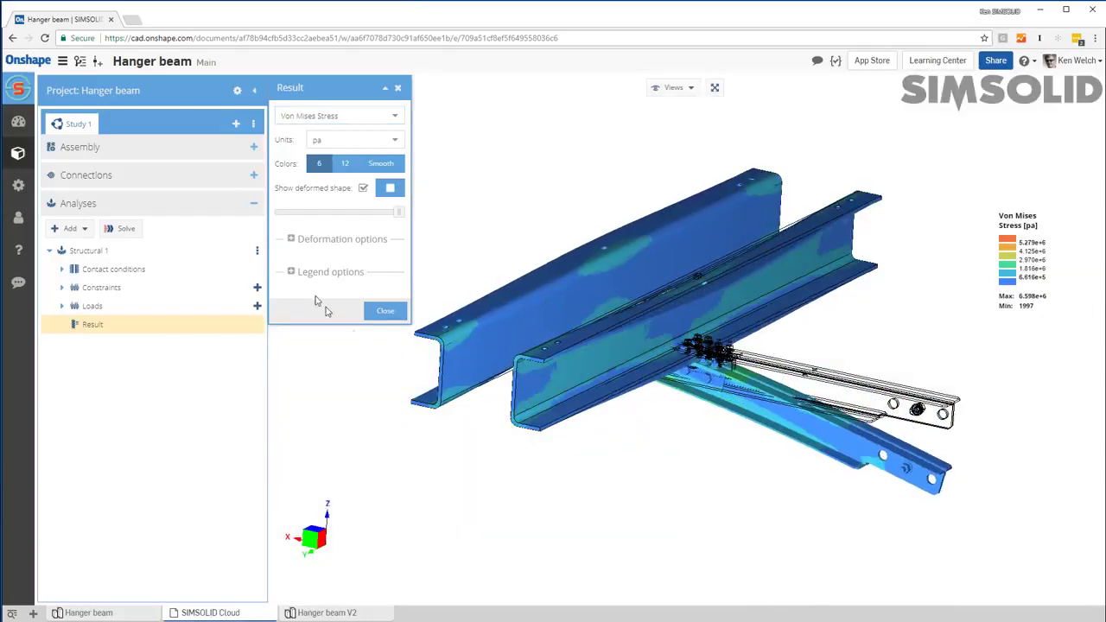
pyautogui.click(291, 239)
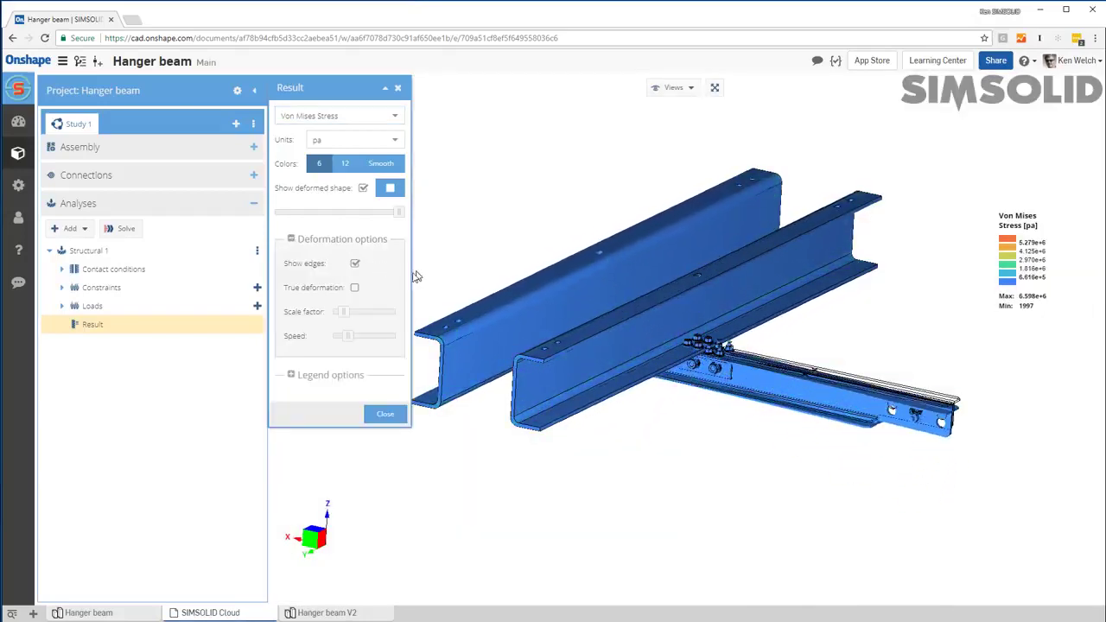
pyautogui.click(356, 264)
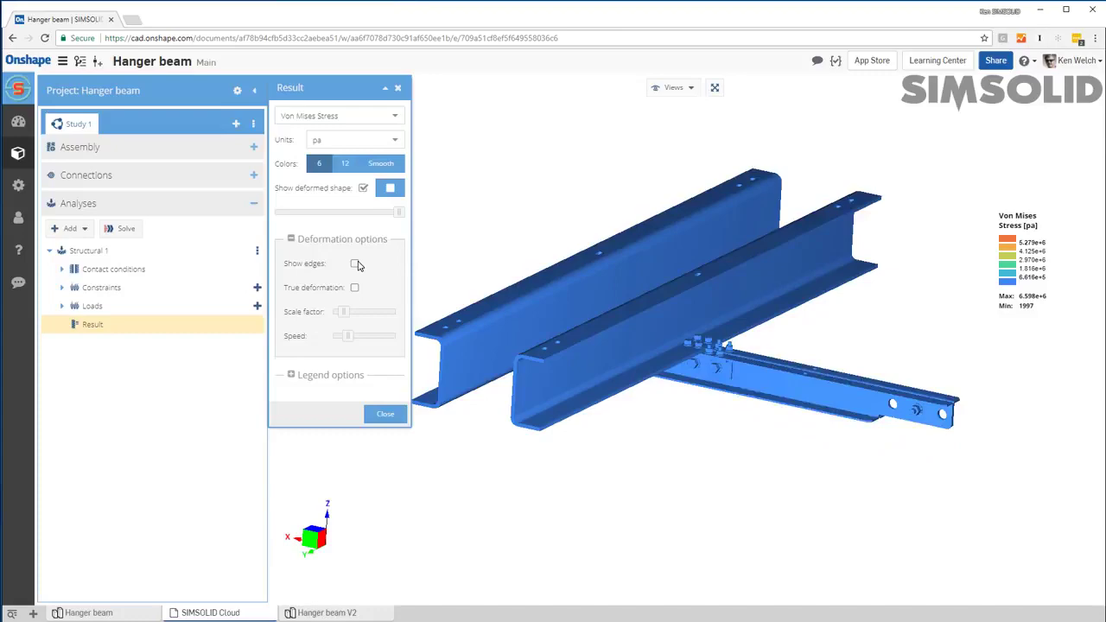
# Step: Collapse the deformation options and close the Von Mises Stress result of Study 1
pyautogui.click(342, 239)
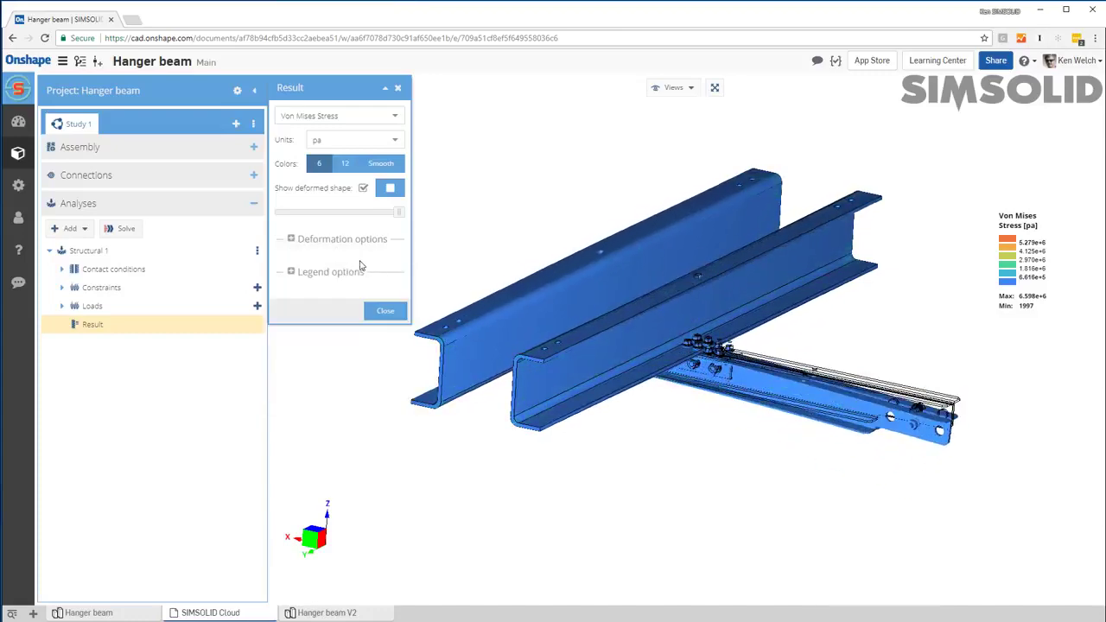
pyautogui.click(383, 312)
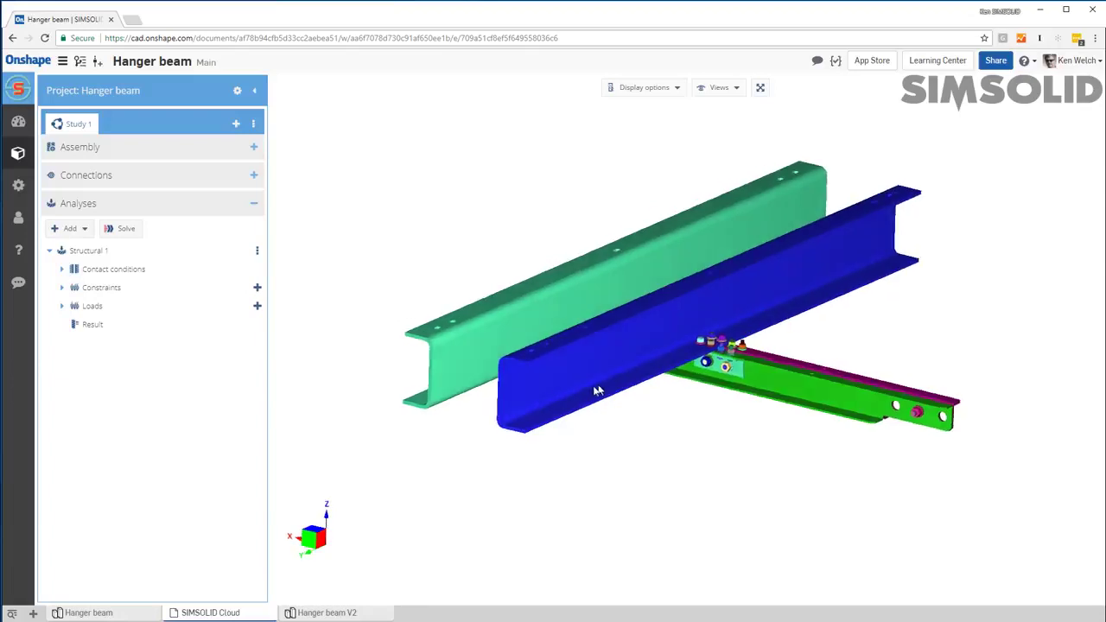
pyautogui.moveTo(595, 390); pyautogui.dragTo(643, 422, button='middle')
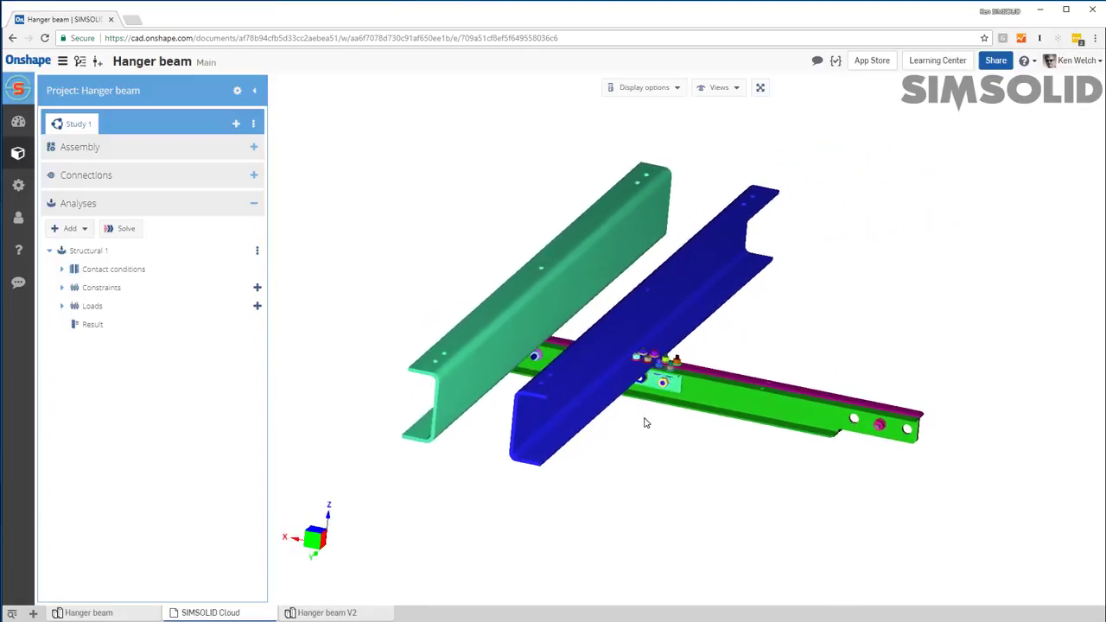
pyautogui.moveTo(471, 432); pyautogui.dragTo(456, 424, button='middle')
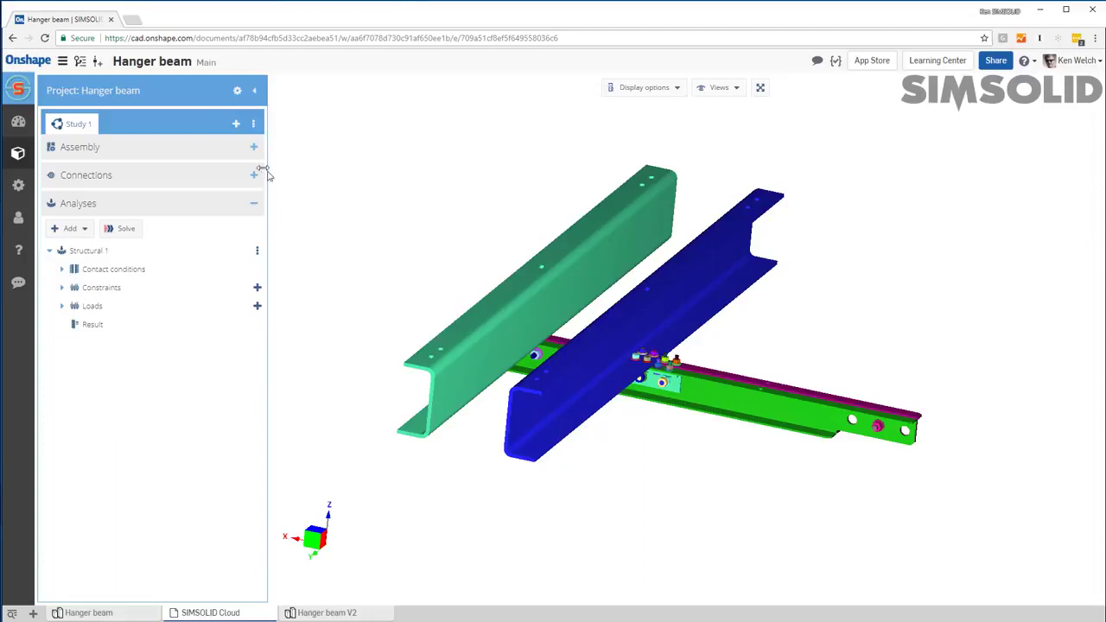
# Step: Add a second study to the project from the Hanger beam V2 part studio
pyautogui.click(237, 127)
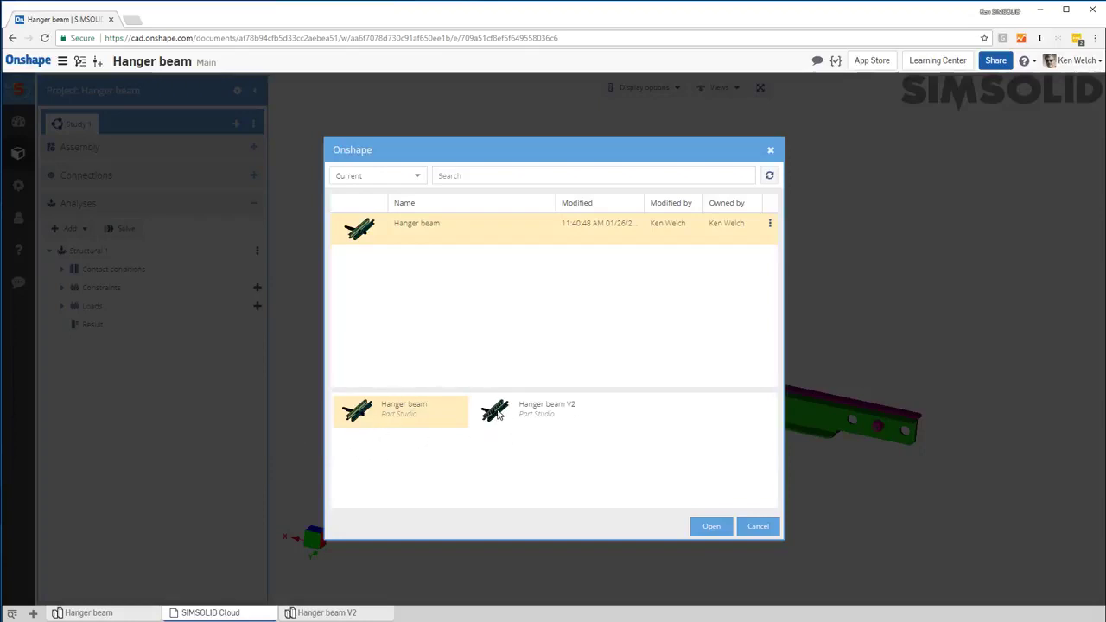
pyautogui.click(518, 423)
pyautogui.click(707, 529)
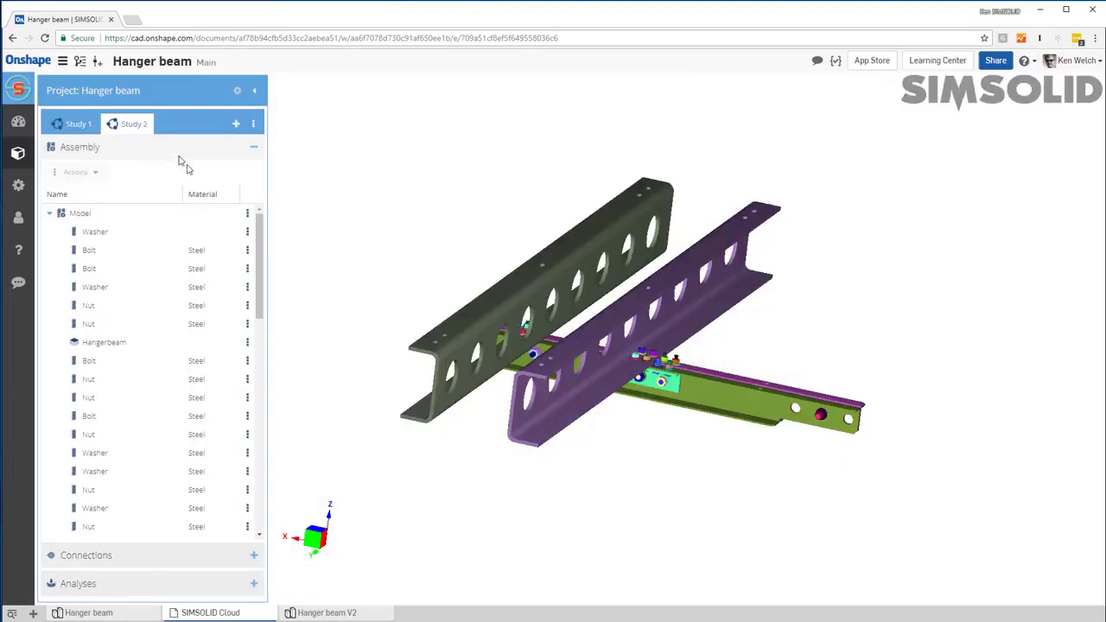
# Step: Review the contact conditions, constraints and loads entries carried over to Structural 1 in Study 2
pyautogui.click(136, 151)
pyautogui.click(131, 176)
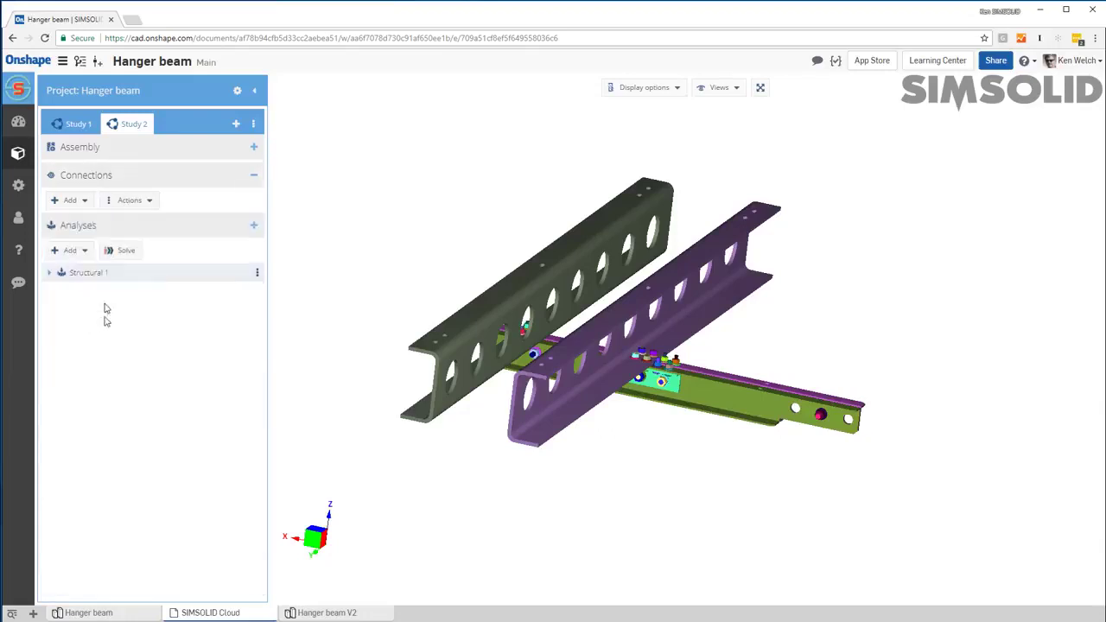
pyautogui.click(51, 252)
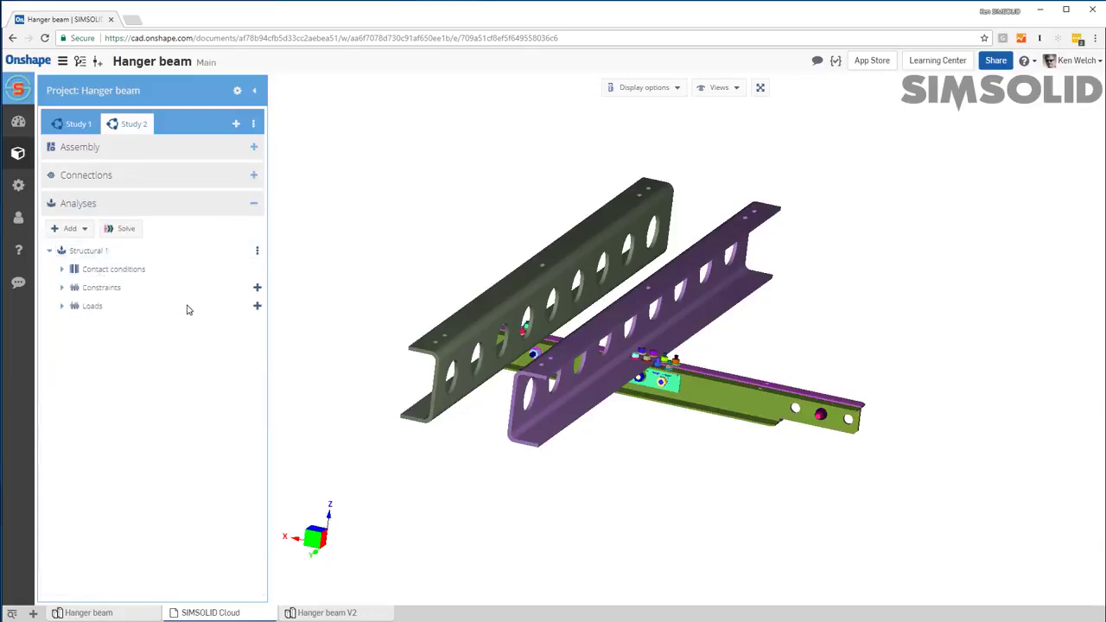
pyautogui.moveTo(614, 400)
pyautogui.mouseDown(button='right')
pyautogui.moveTo(582, 388)
pyautogui.moveTo(595, 418)
pyautogui.moveTo(613, 402)
pyautogui.moveTo(621, 414)
pyautogui.mouseUp(button='right')
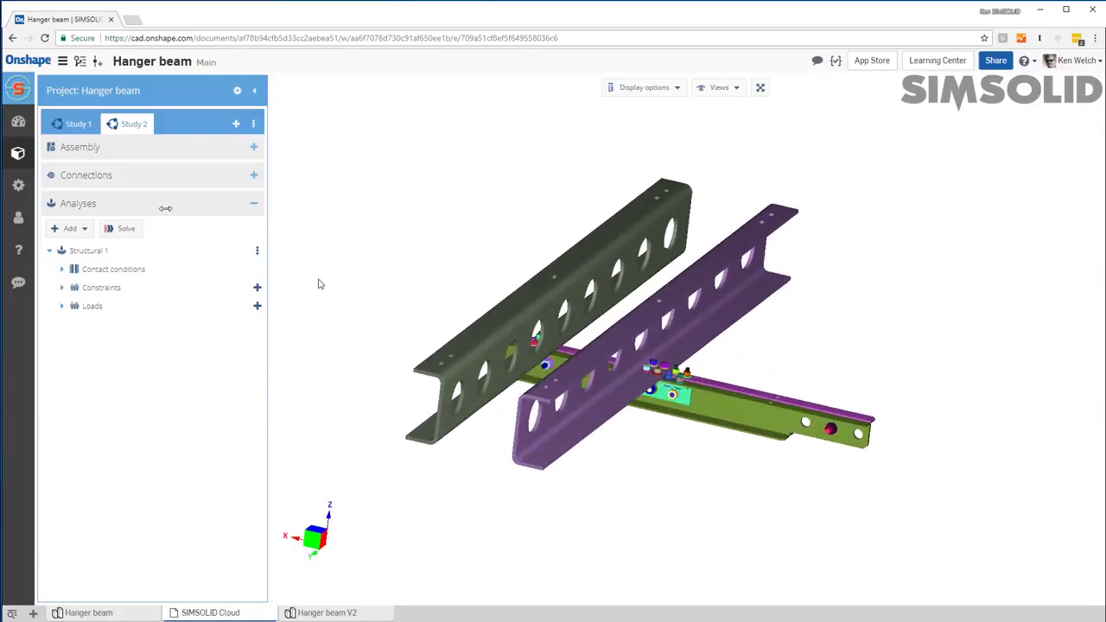
# Step: Assign the project material Steel to all parts of the Study 2 assembly
pyautogui.click(73, 151)
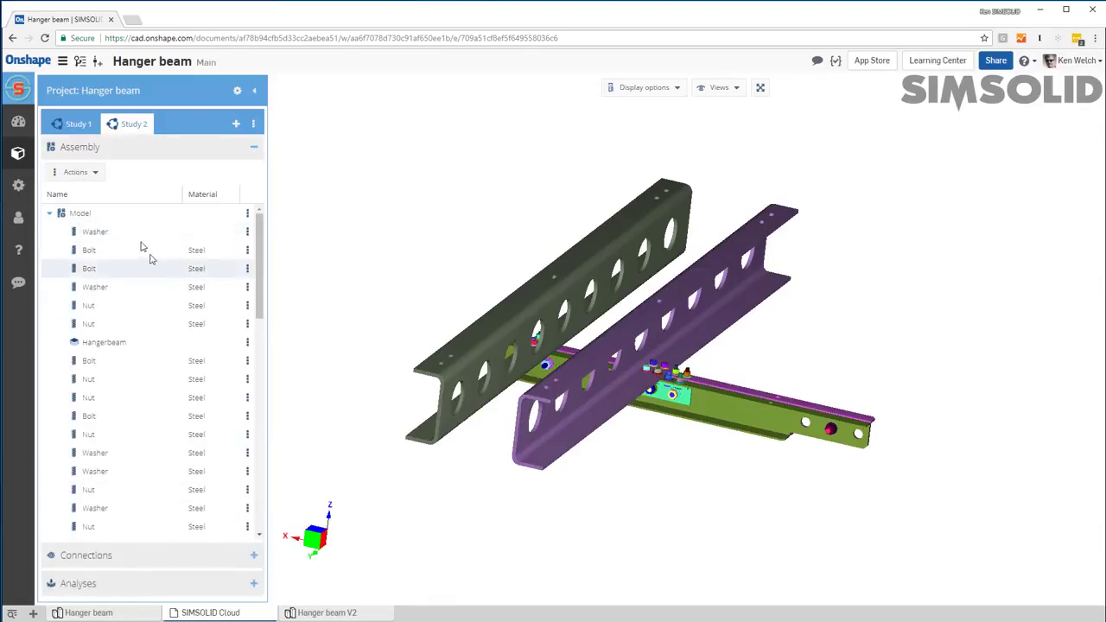
pyautogui.click(75, 172)
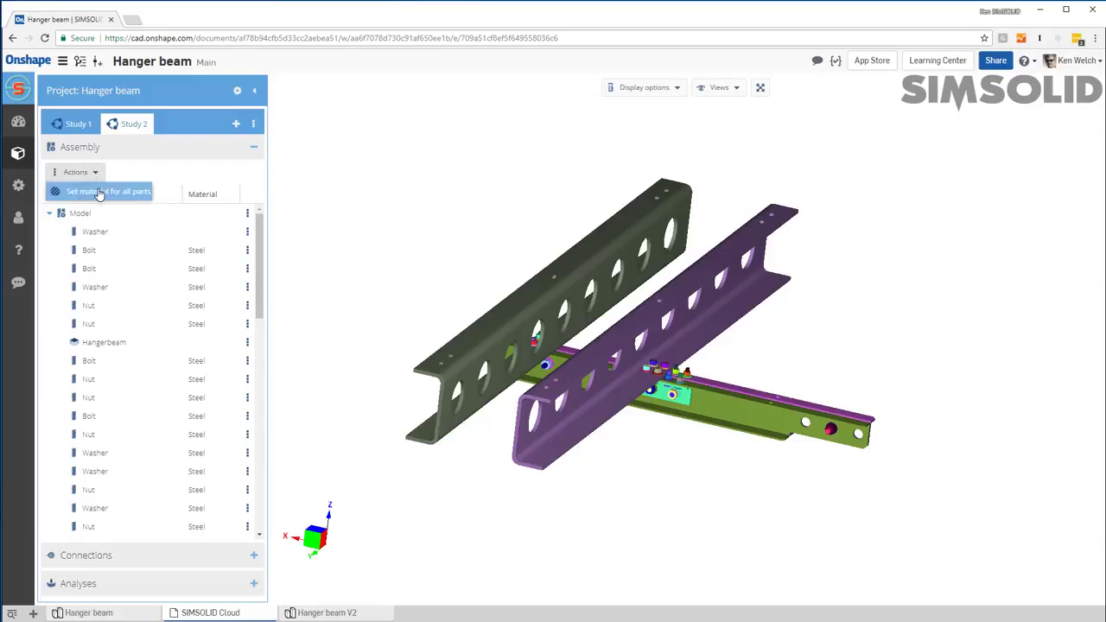
pyautogui.click(100, 193)
pyautogui.click(358, 204)
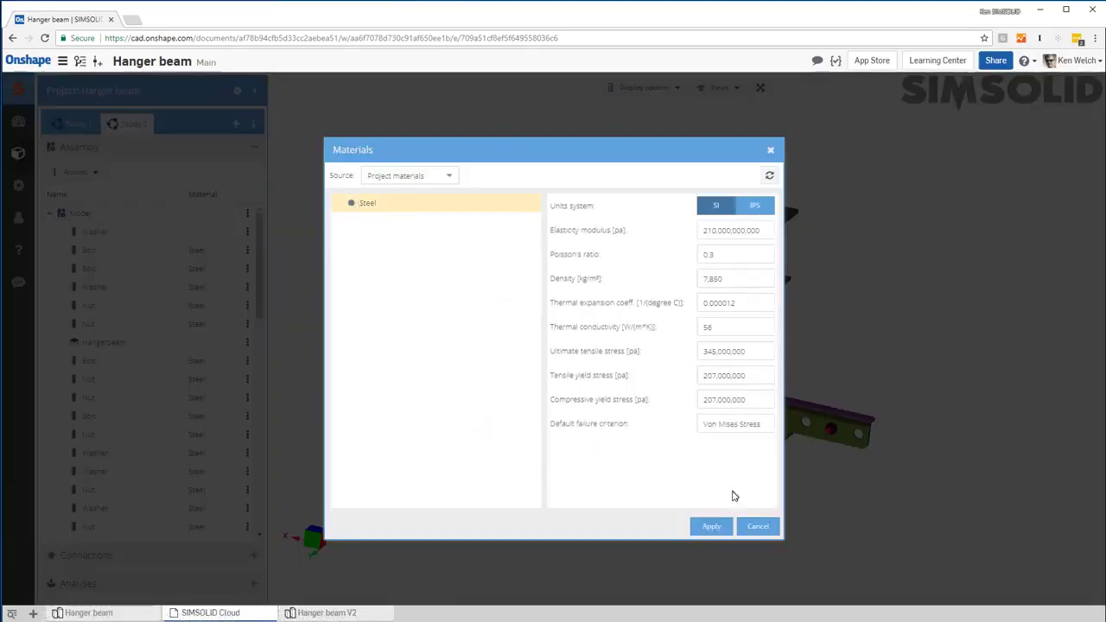
pyautogui.click(710, 525)
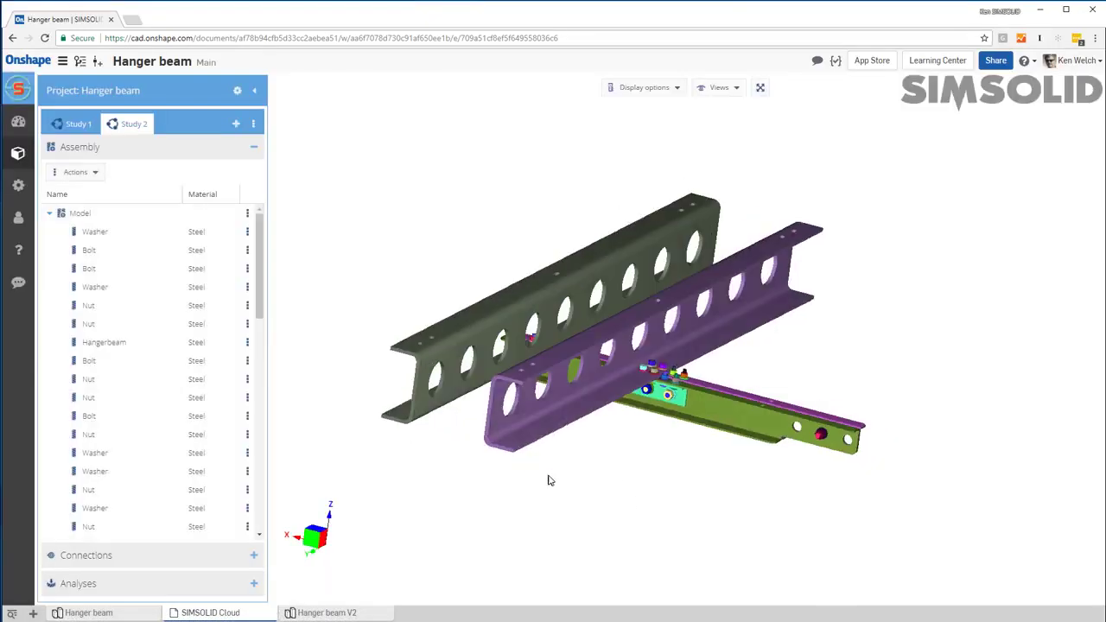
# Step: Check the Study 2 connections and solve its Structural 1 analysis
pyautogui.click(173, 153)
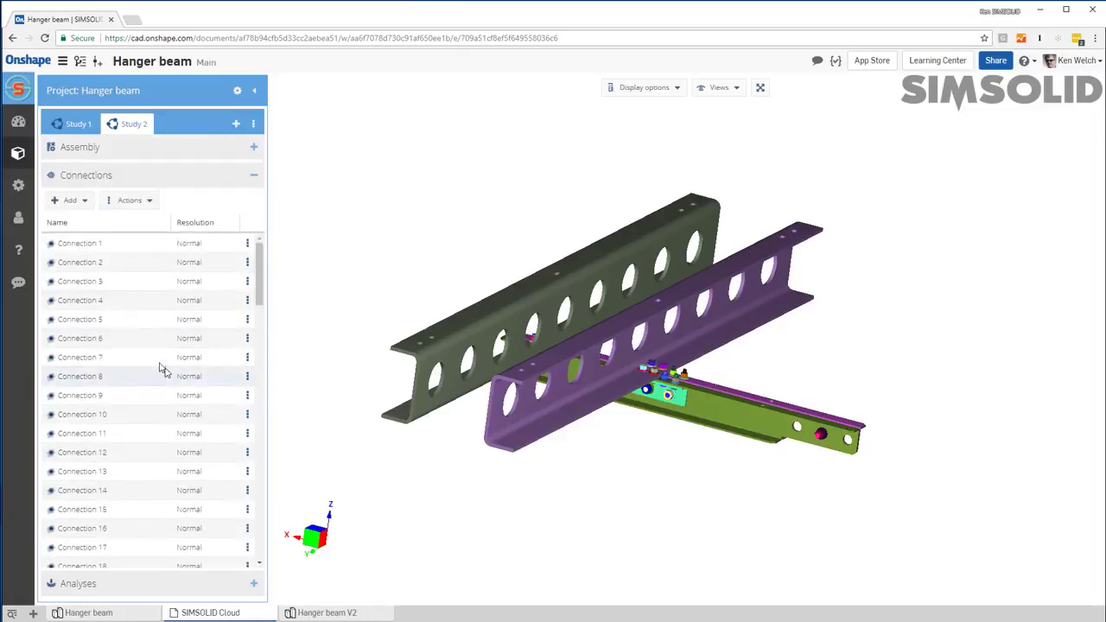
pyautogui.click(146, 177)
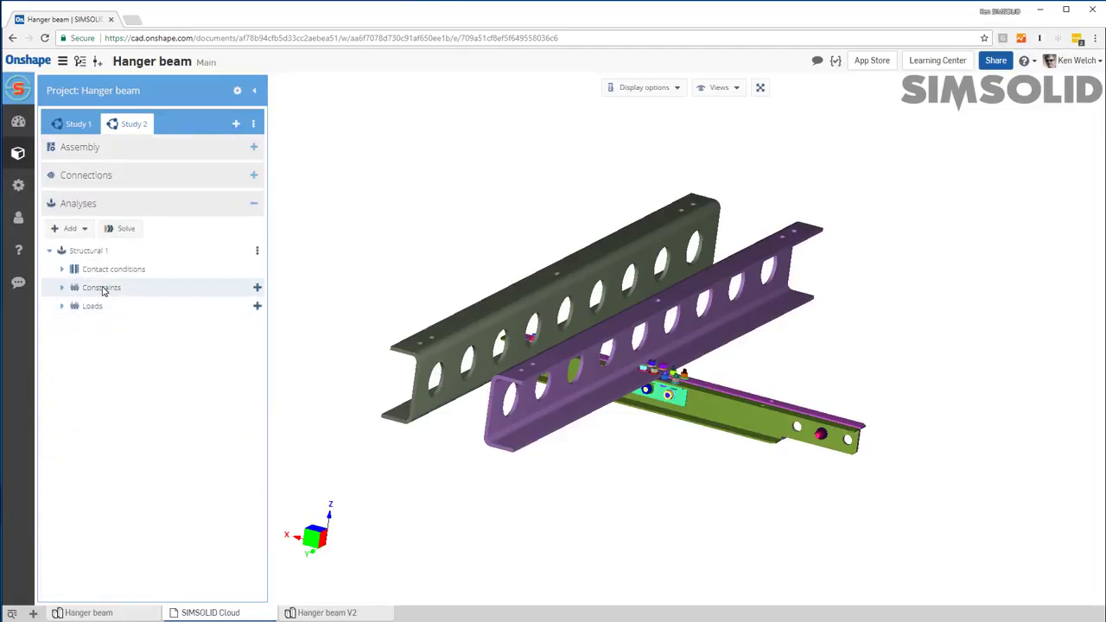
pyautogui.click(121, 228)
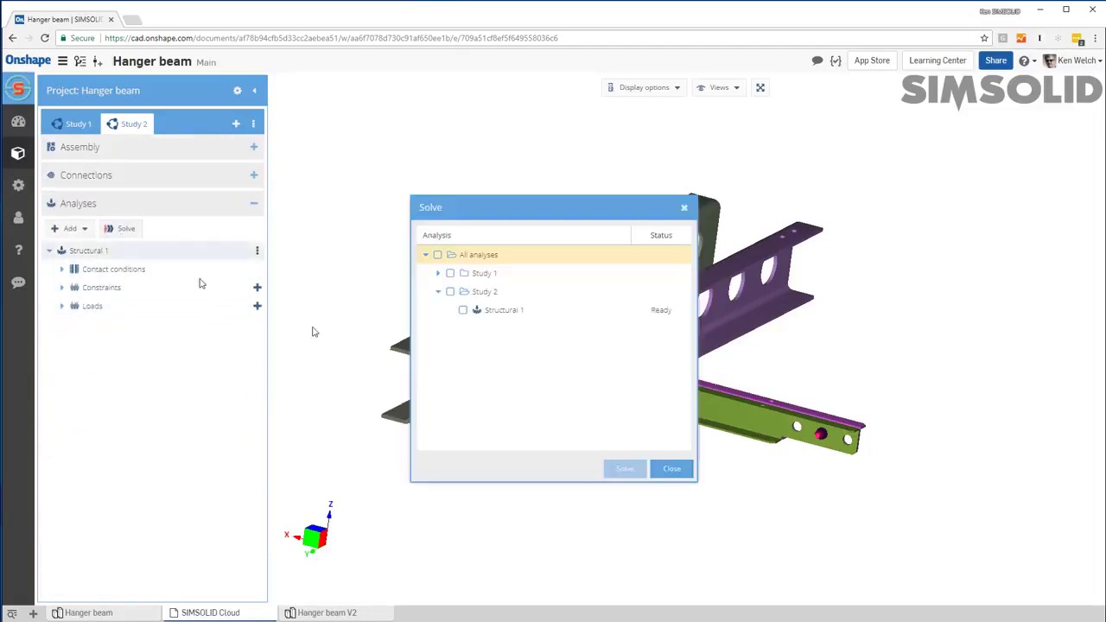
pyautogui.click(463, 311)
pyautogui.click(625, 469)
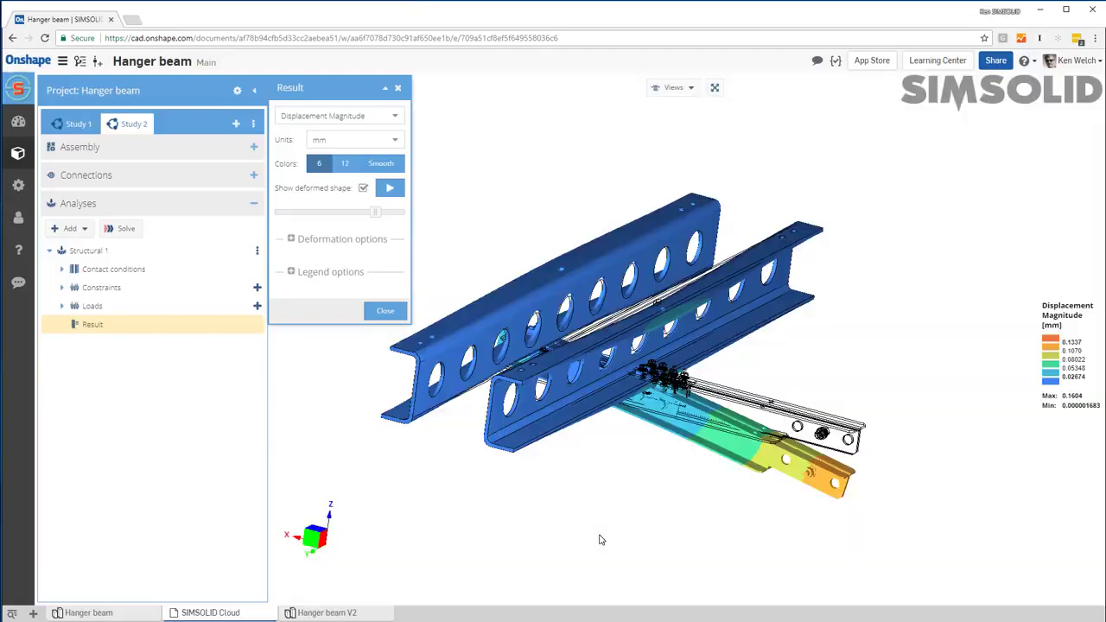
# Step: Play the Study 2 deformed shape animation and compare its Displacement Magnitude result with that of Study 1
pyautogui.moveTo(451, 366); pyautogui.dragTo(519, 382)
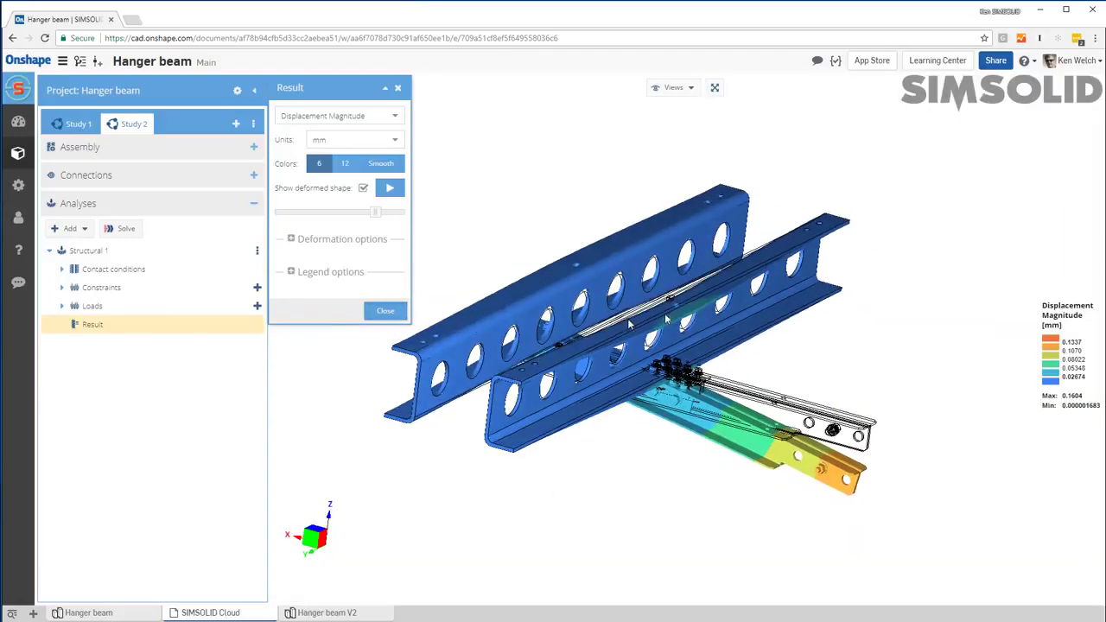
pyautogui.click(390, 194)
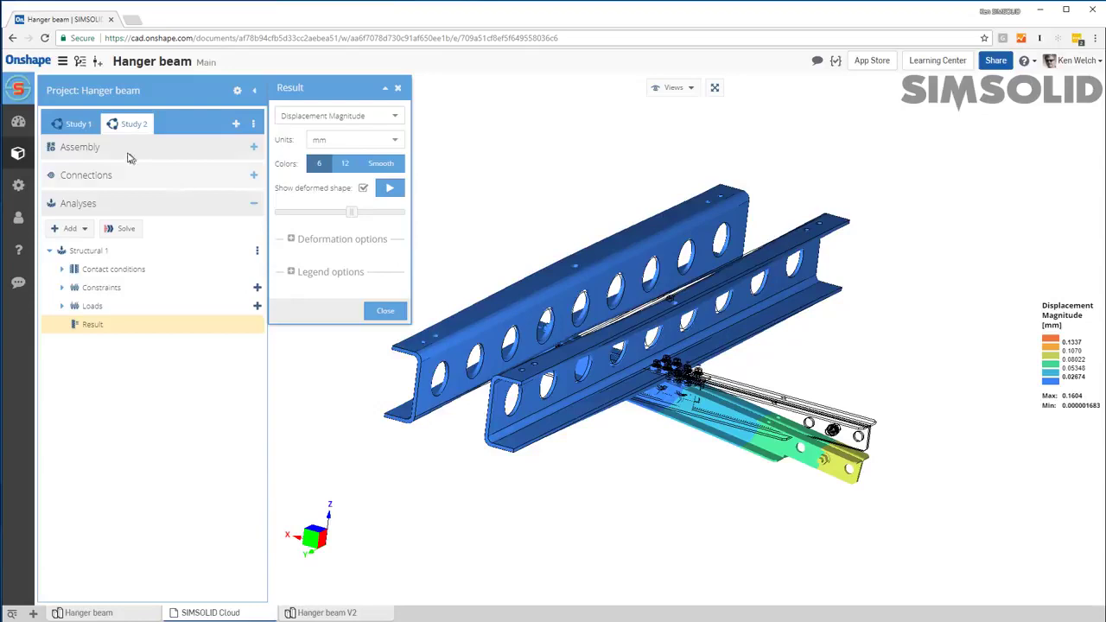
pyautogui.click(76, 123)
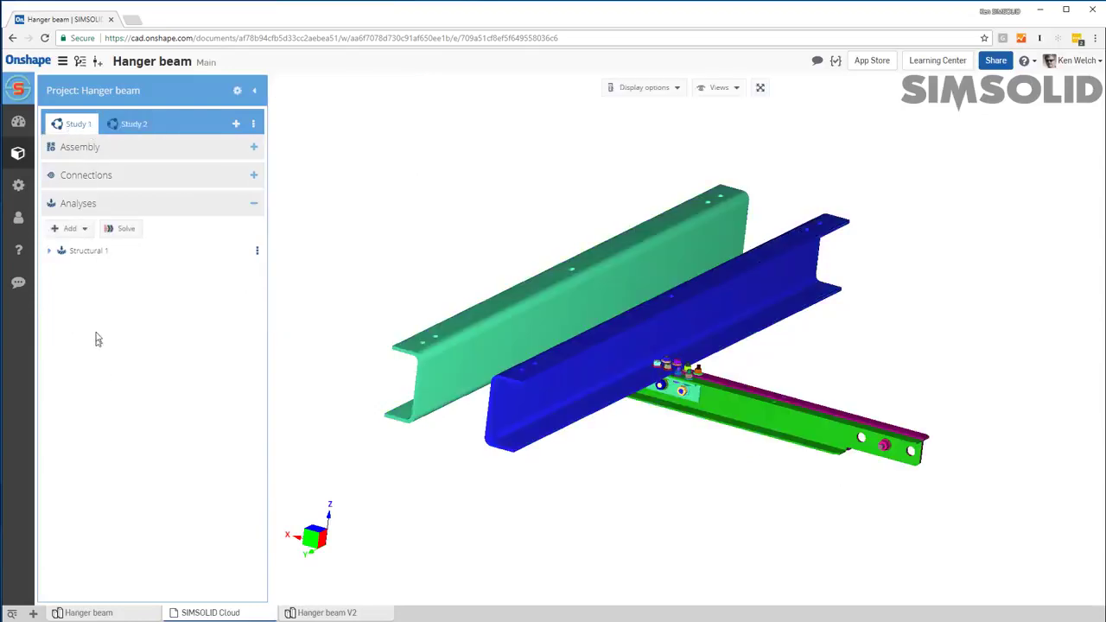
pyautogui.click(49, 250)
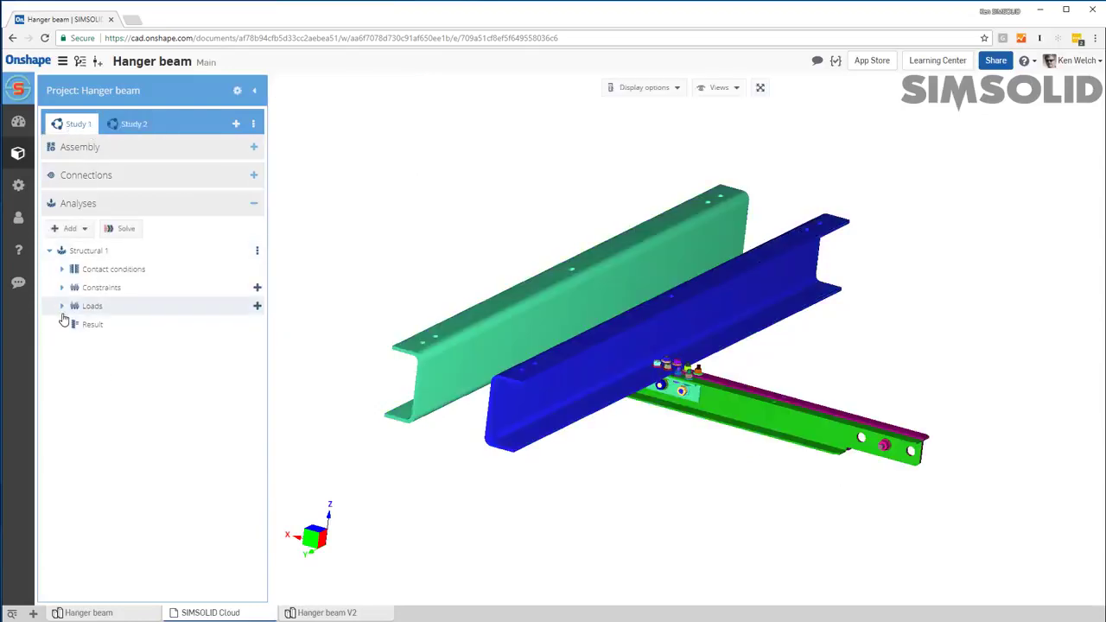
pyautogui.click(93, 328)
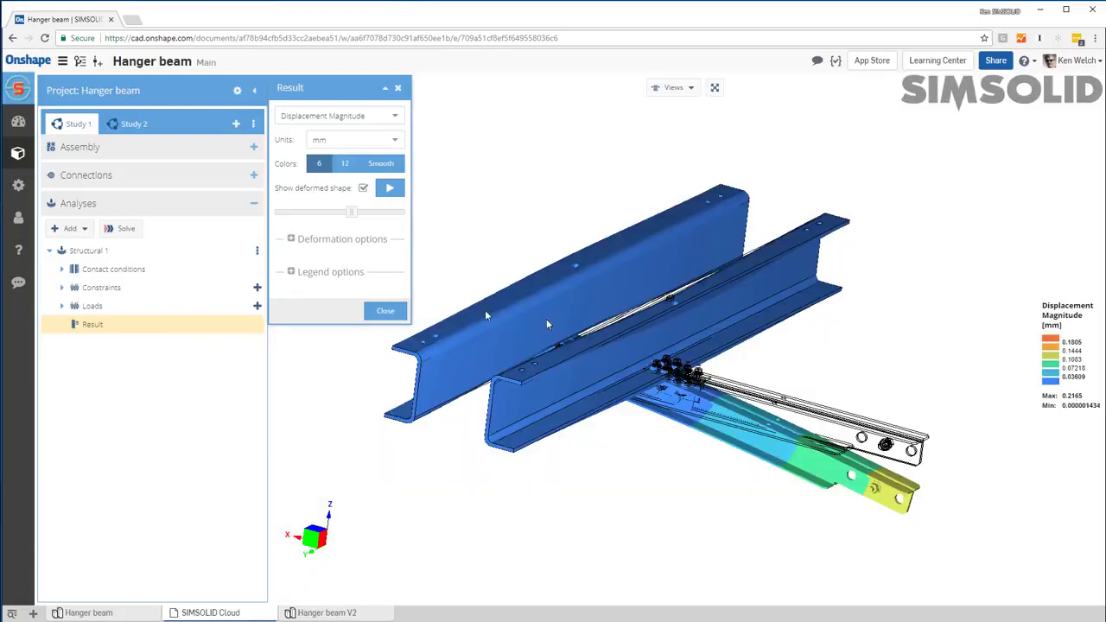
pyautogui.click(128, 124)
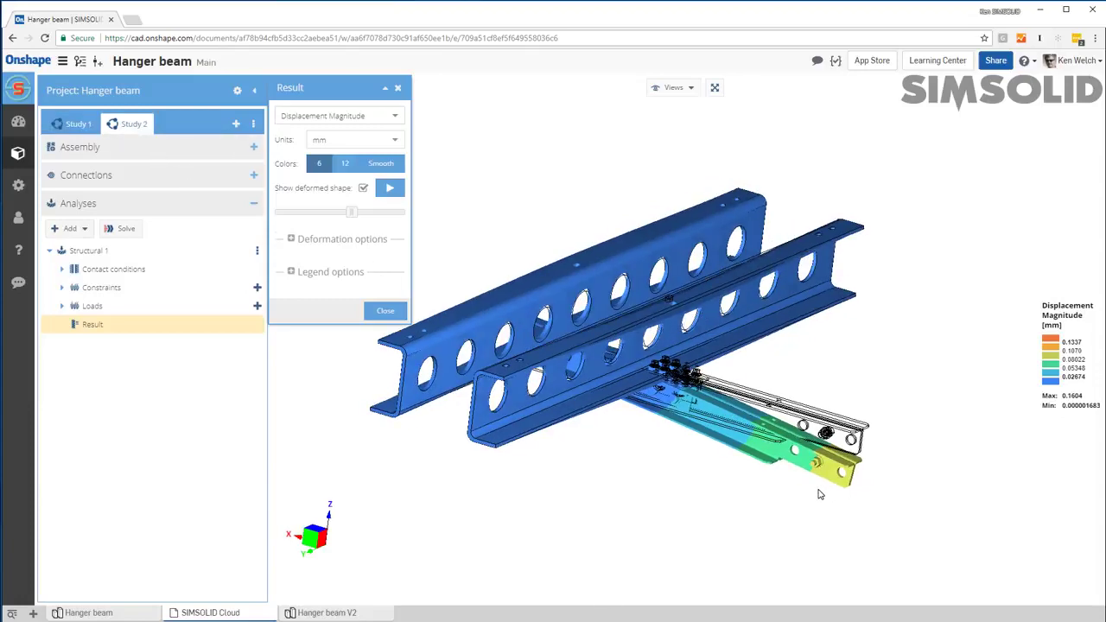